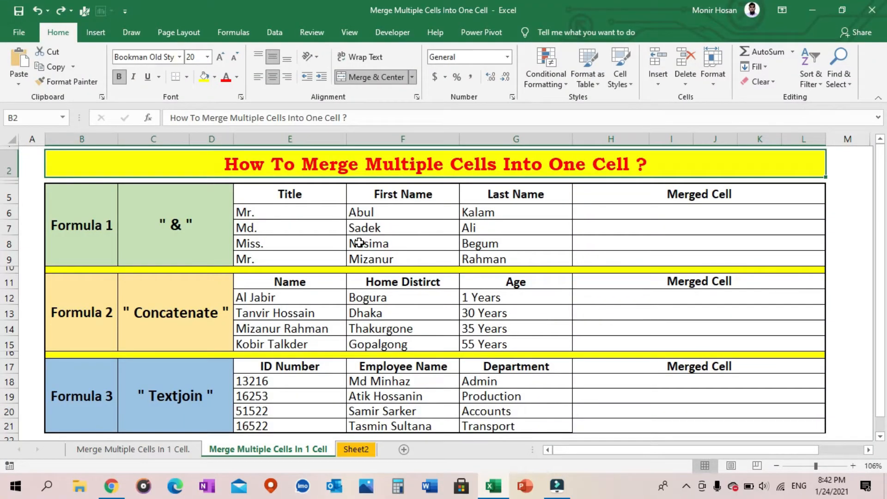
# Examine the three formula sections and their method labels: "&", Concatenate and Textjoin
pyautogui.click(102, 250)
pyautogui.click(92, 296)
pyautogui.click(98, 375)
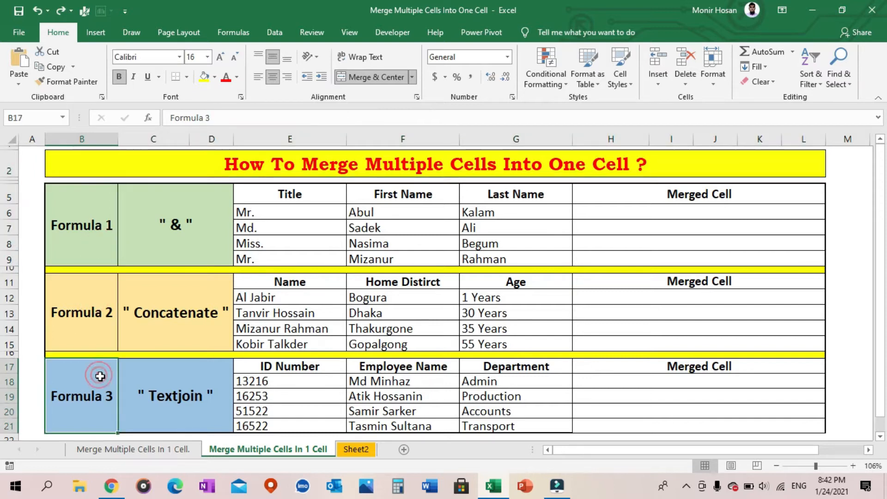
pyautogui.click(149, 252)
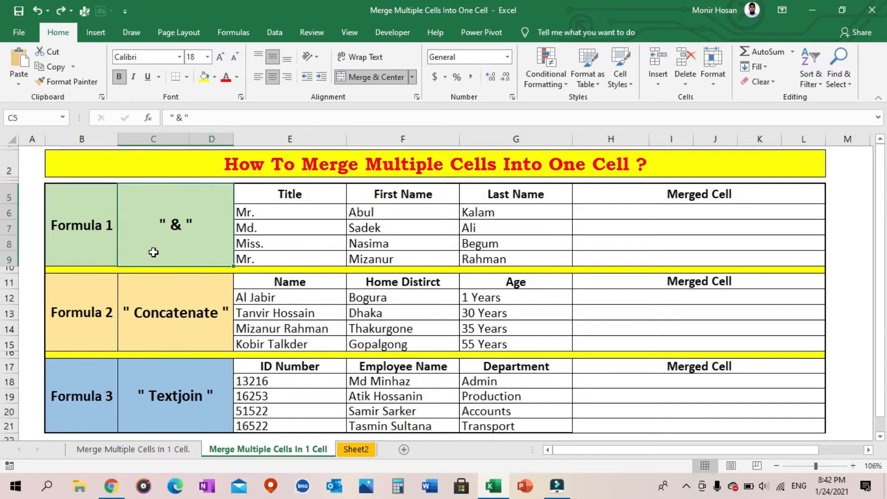
pyautogui.click(175, 287)
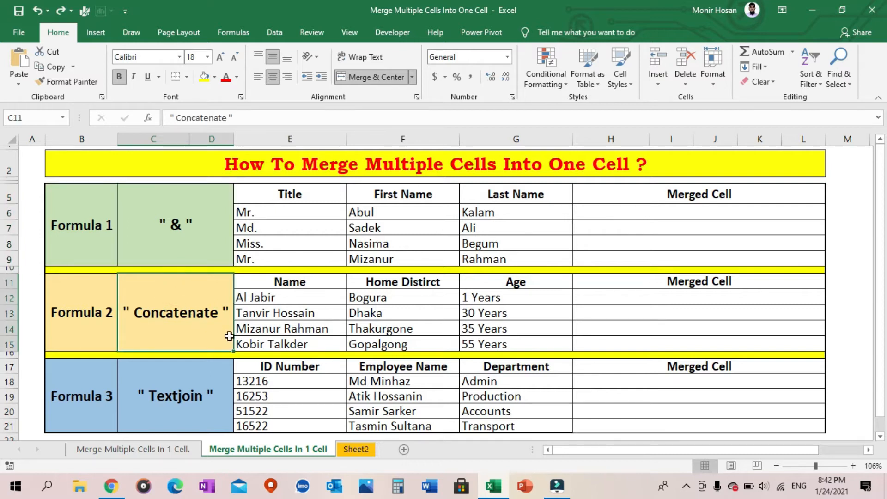
pyautogui.click(192, 381)
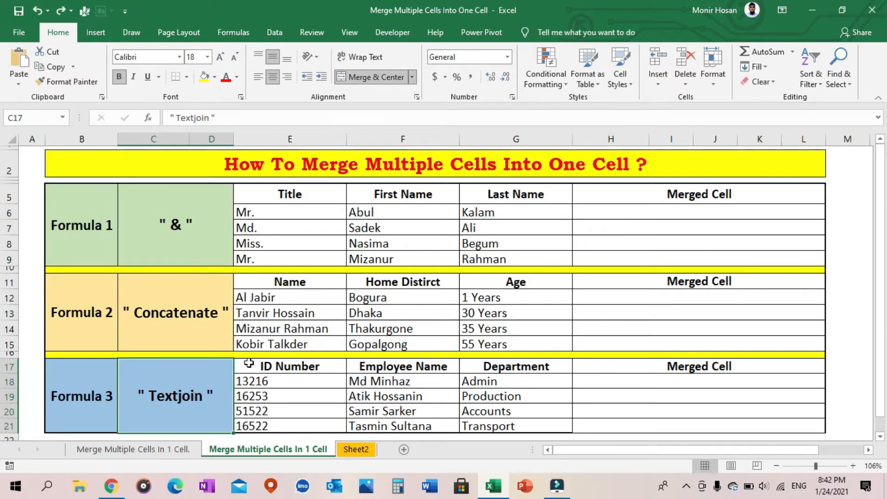
pyautogui.click(238, 257)
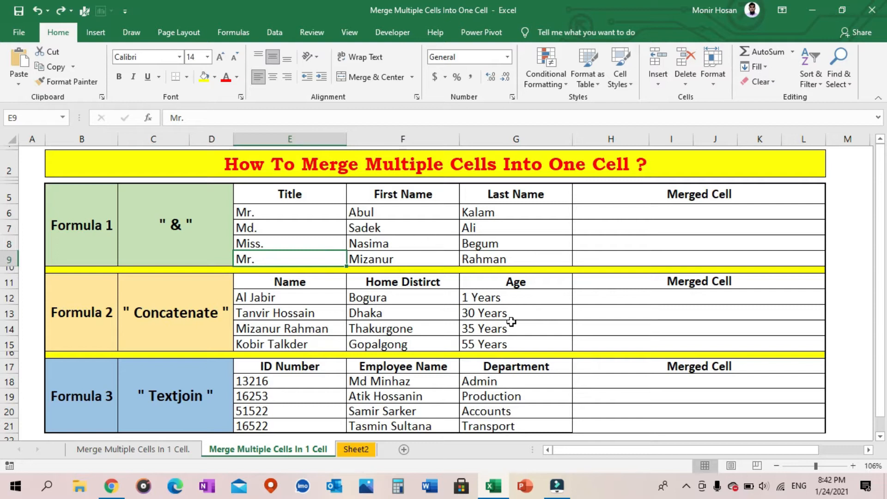
pyautogui.click(184, 242)
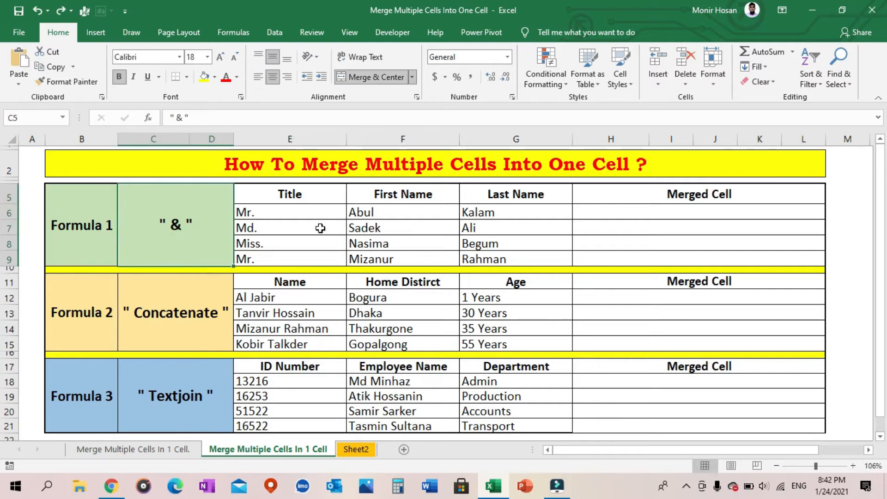
# Examine the Title, First Name and Last Name columns of the Formula 1 table and its empty Merged Cell column
pyautogui.click(342, 214)
pyautogui.moveTo(342, 214); pyautogui.dragTo(467, 212)
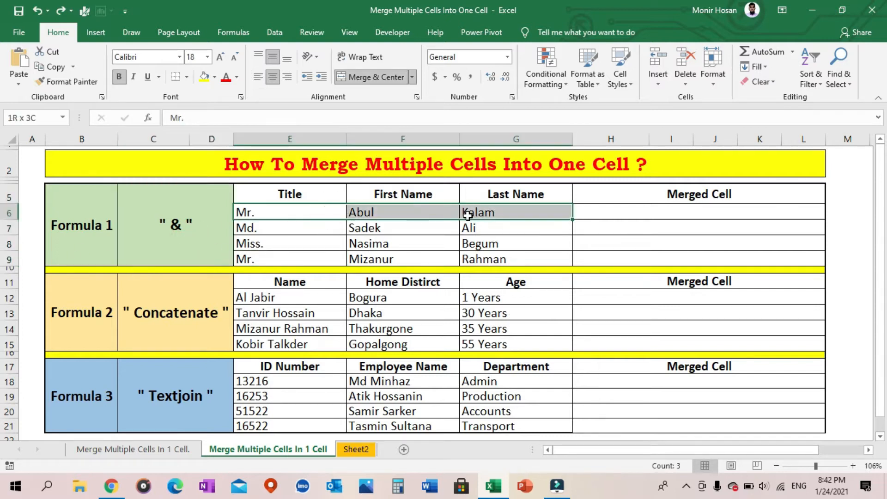
pyautogui.click(622, 209)
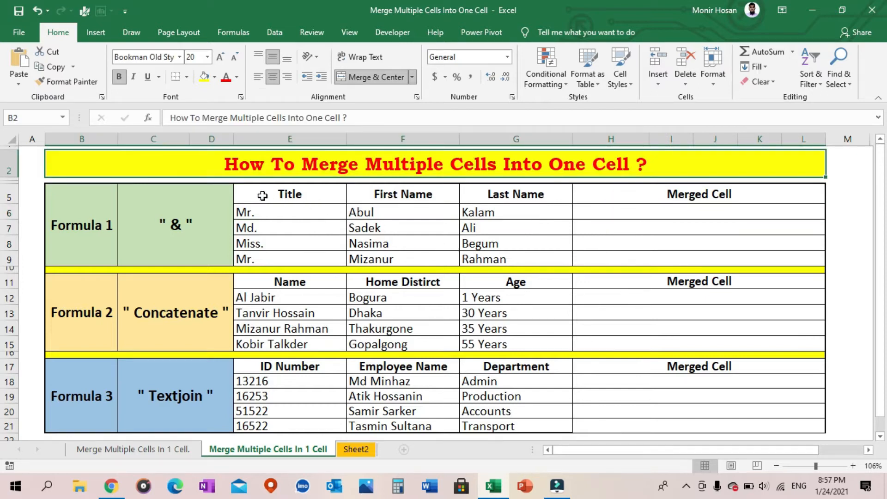
pyautogui.moveTo(242, 197); pyautogui.dragTo(511, 259)
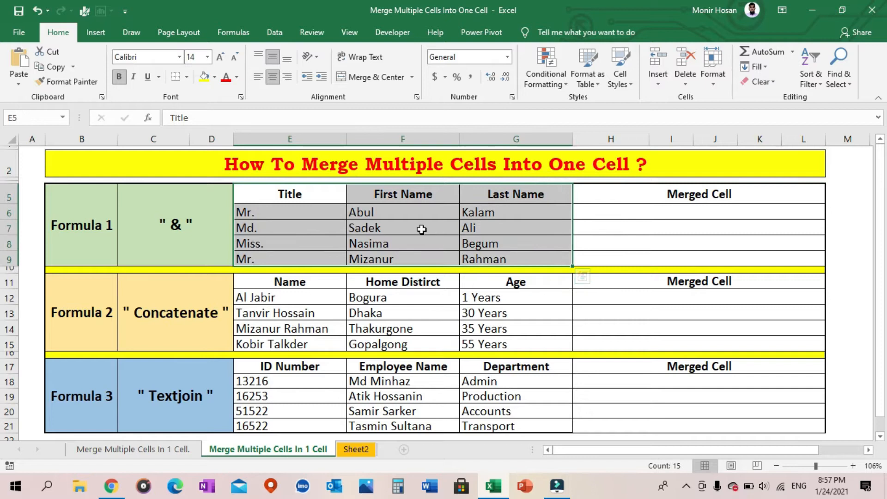
pyautogui.click(319, 194)
pyautogui.moveTo(317, 192); pyautogui.dragTo(326, 262)
pyautogui.moveTo(446, 194); pyautogui.dragTo(450, 253)
pyautogui.moveTo(556, 200); pyautogui.dragTo(559, 256)
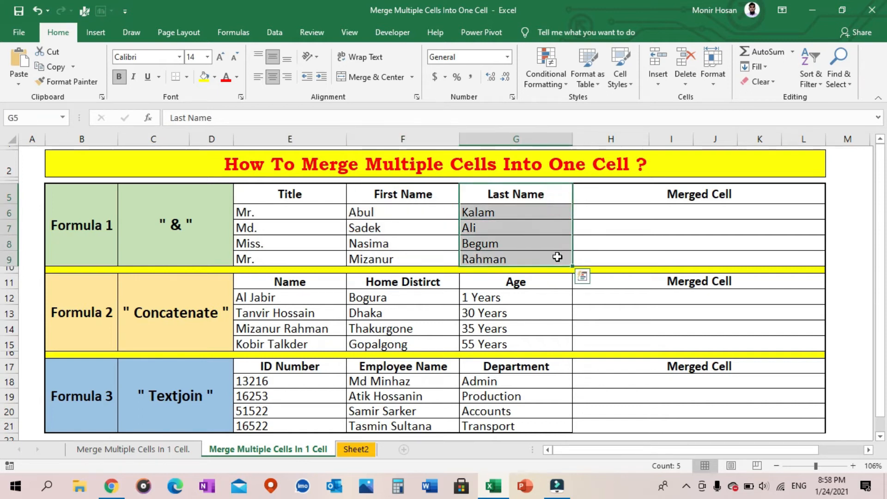
pyautogui.click(611, 215)
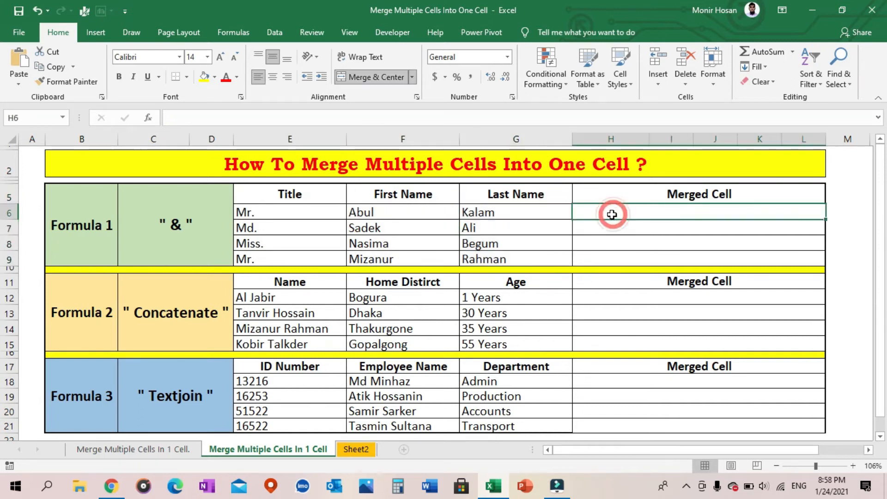
pyautogui.click(323, 215)
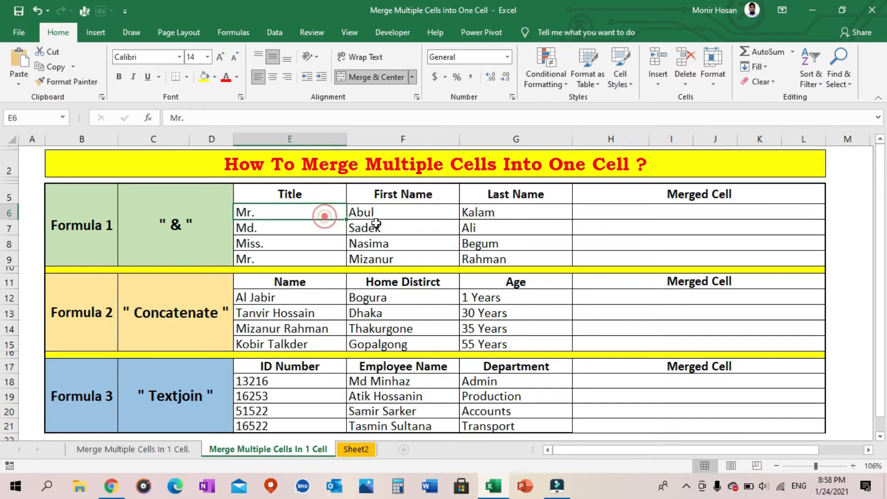
pyautogui.click(401, 212)
pyautogui.click(506, 213)
# Enter the formula =E6&" "&F6&" "&G6 in H6 to join title, first name and last name with spaces
pyautogui.click(619, 215)
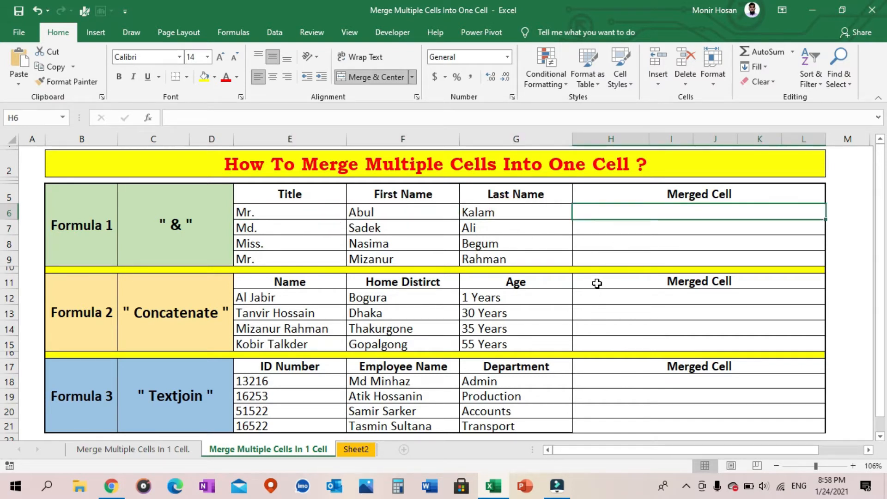
pyautogui.write('=')
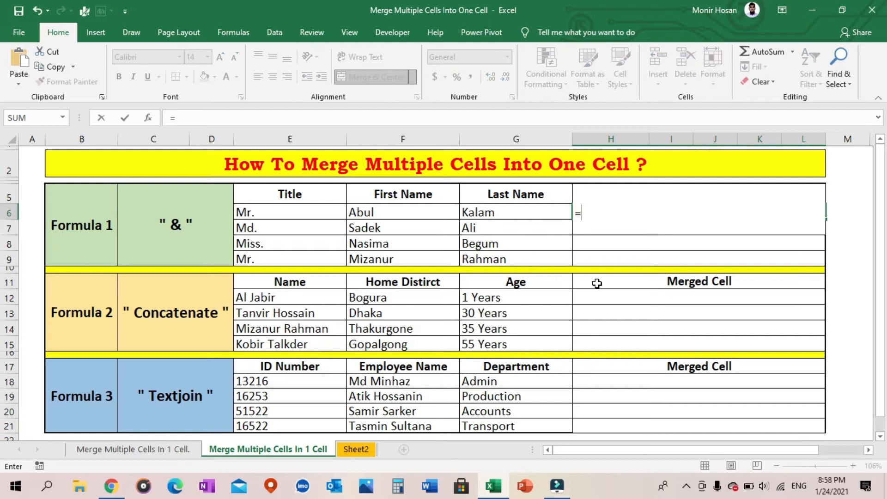
pyautogui.click(331, 213)
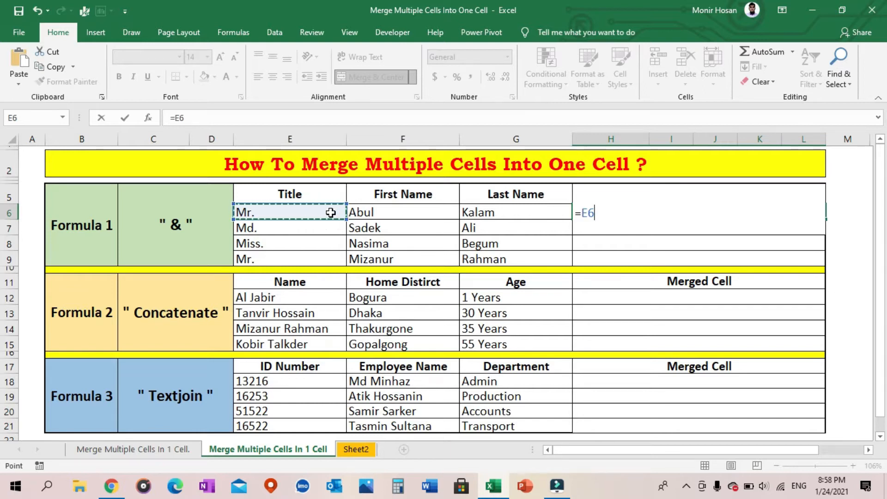
pyautogui.write('&')
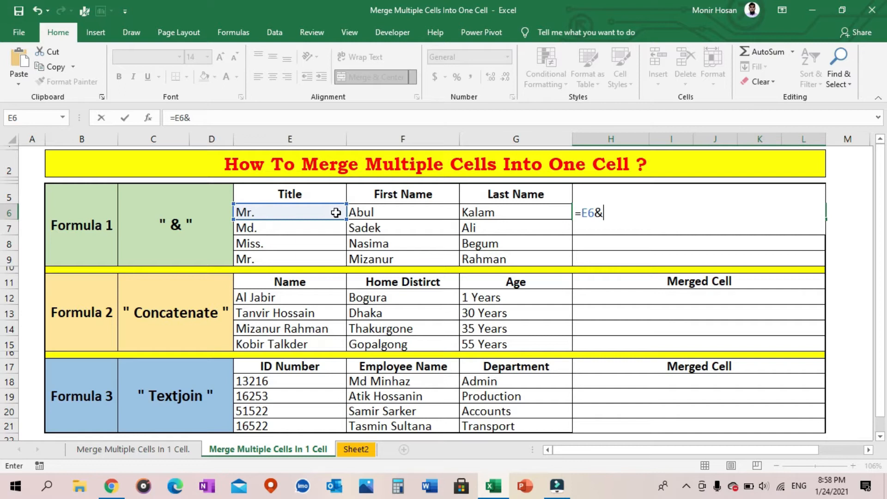
pyautogui.write('" "&')
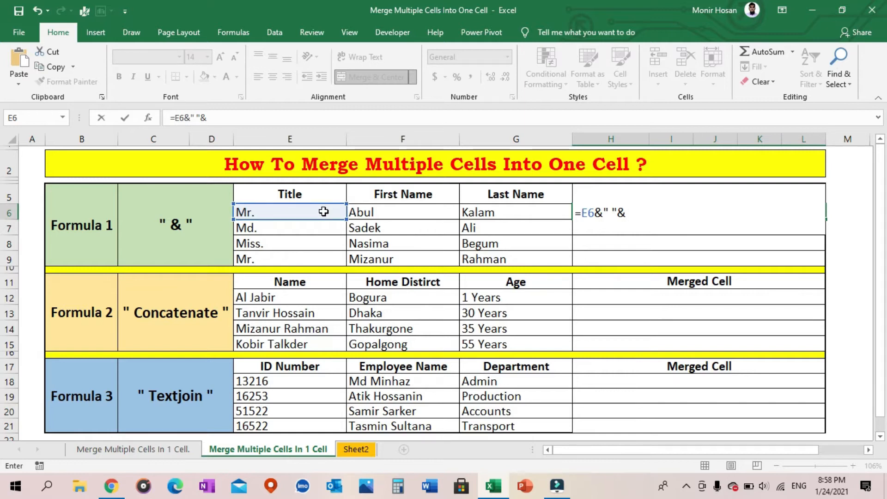
pyautogui.click(400, 213)
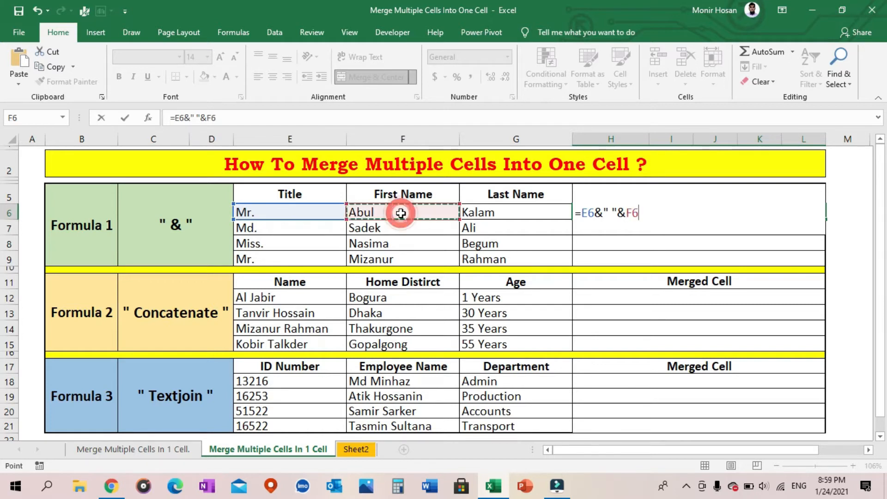
pyautogui.write('&')
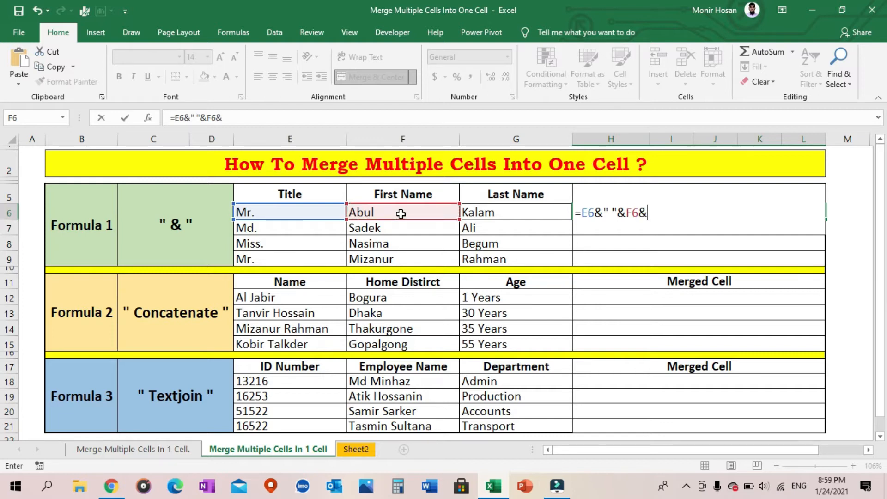
pyautogui.write('" "&')
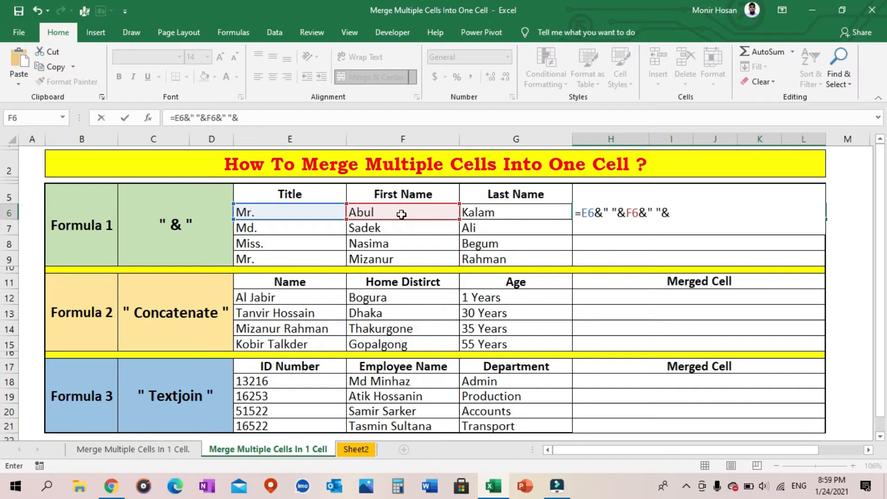
pyautogui.click(536, 213)
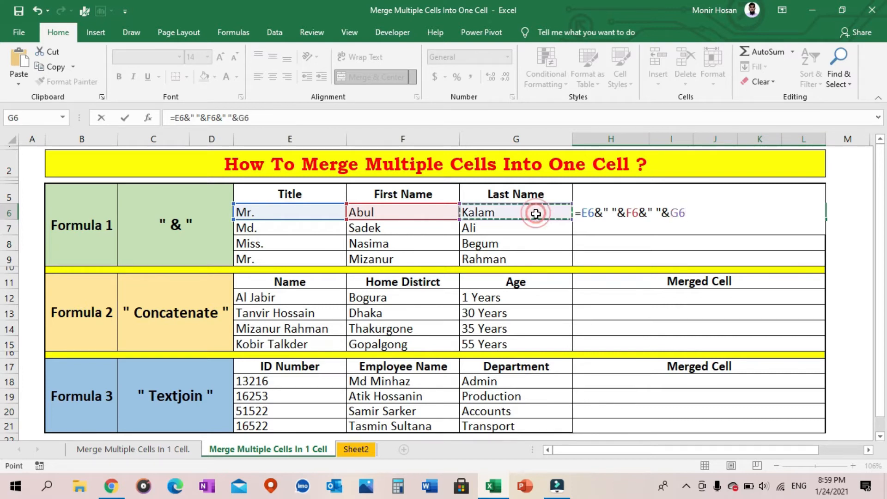
pyautogui.press('Return')
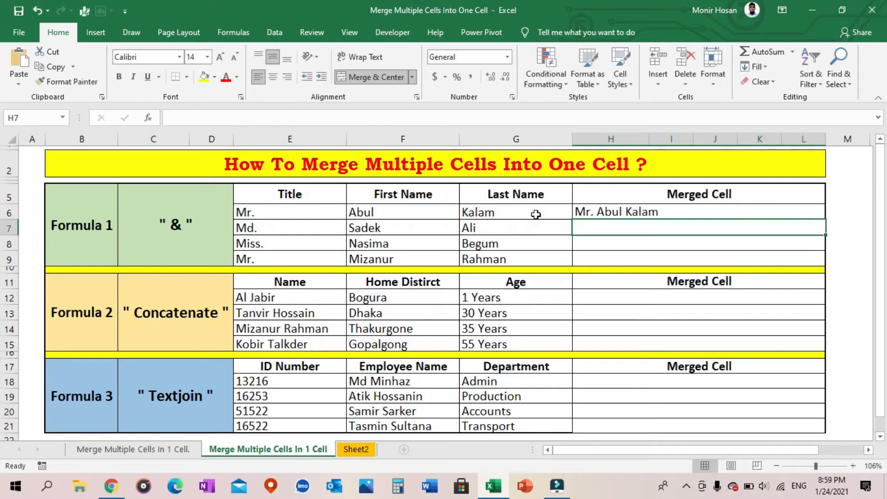
# Compare the merged result in H6 with its source cells E6, F6 and G6
pyautogui.click(690, 211)
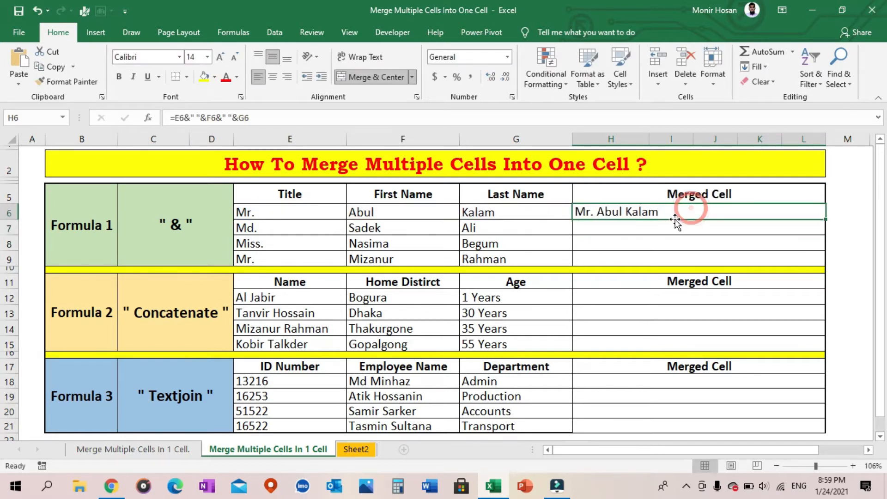
pyautogui.click(333, 216)
pyautogui.click(411, 211)
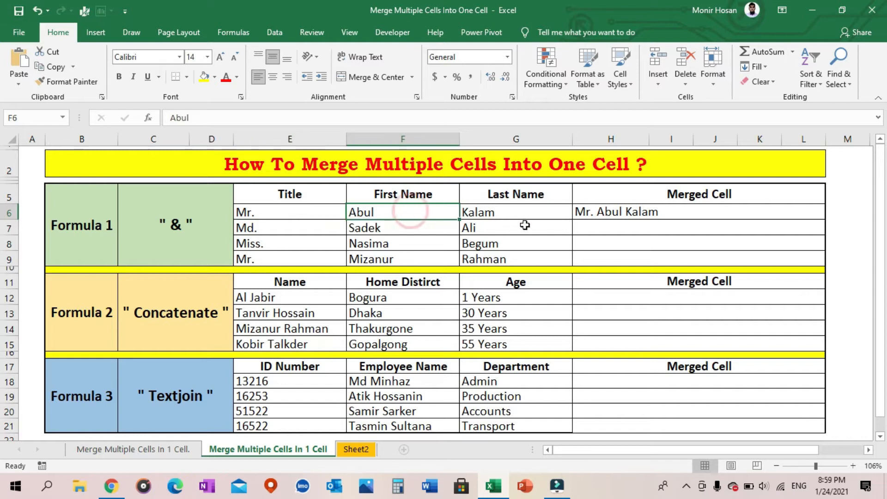
pyautogui.click(529, 216)
pyautogui.click(664, 213)
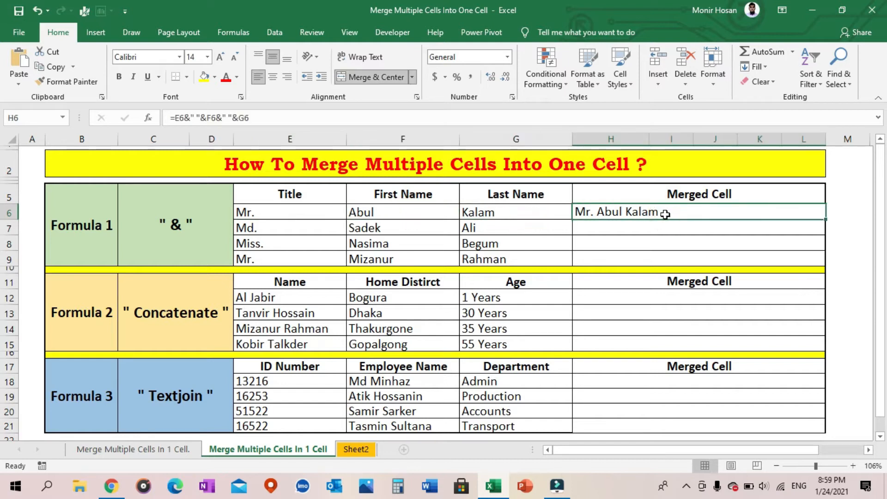
pyautogui.moveTo(330, 218); pyautogui.dragTo(456, 219)
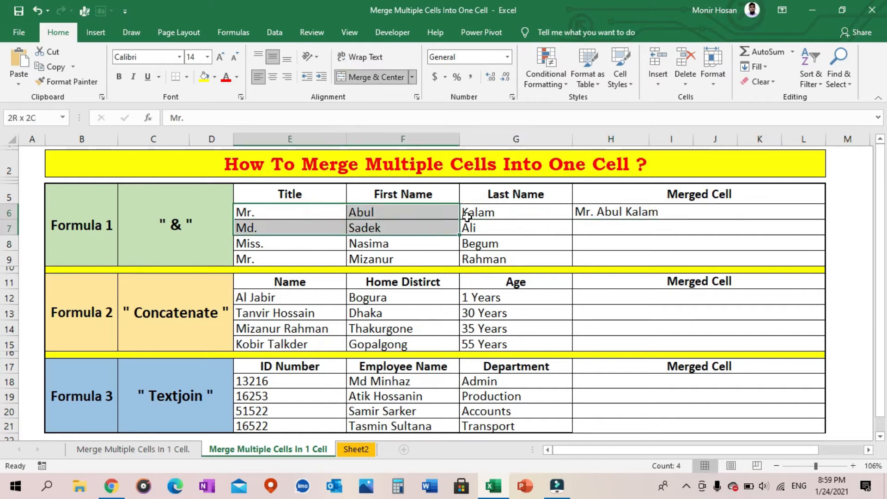
pyautogui.click(460, 213)
# Fill the H6 formula down through H9 in the Merged Cell column
pyautogui.click(710, 214)
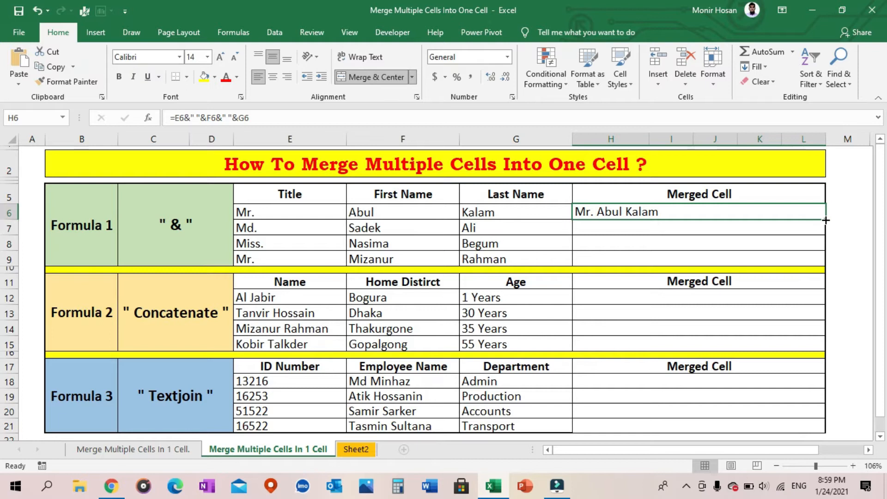
pyautogui.moveTo(826, 220); pyautogui.dragTo(813, 261)
pyautogui.click(693, 244)
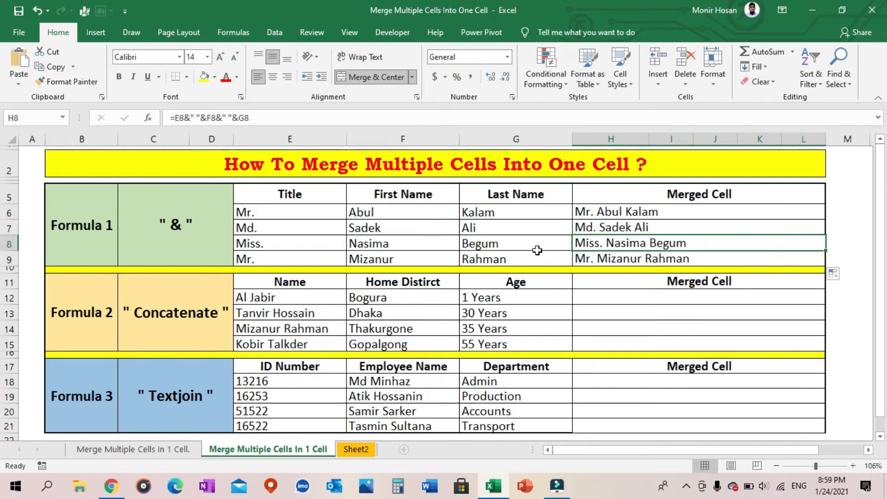
# Check the filled formulas in H7 to H9 against their source cells in the Formula 1 table
pyautogui.click(309, 231)
pyautogui.click(413, 224)
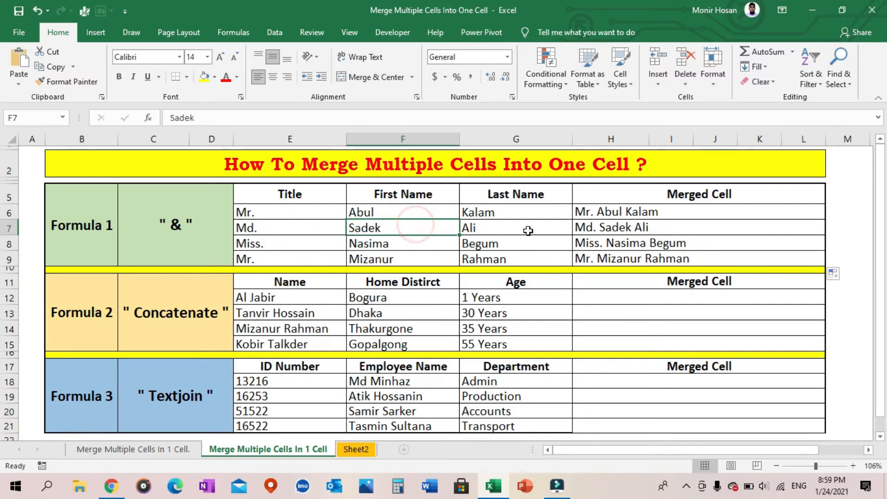
pyautogui.click(527, 230)
pyautogui.click(692, 231)
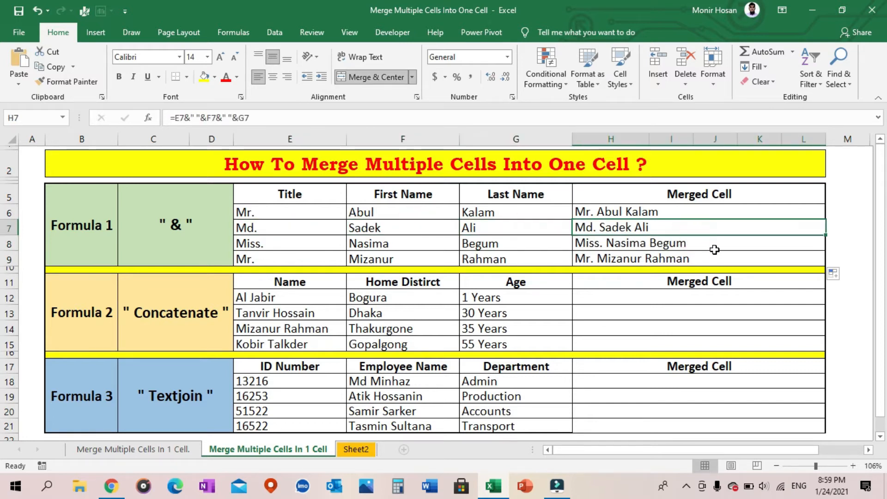
pyautogui.click(716, 246)
pyautogui.click(719, 259)
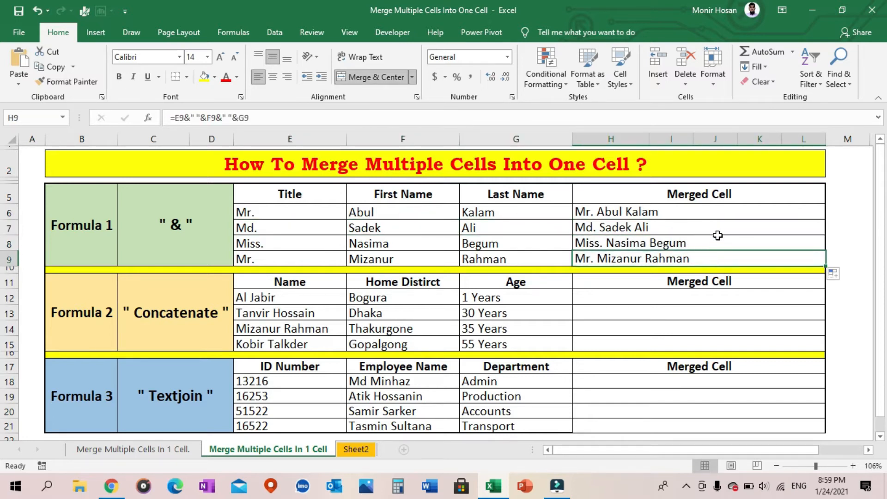
pyautogui.click(212, 240)
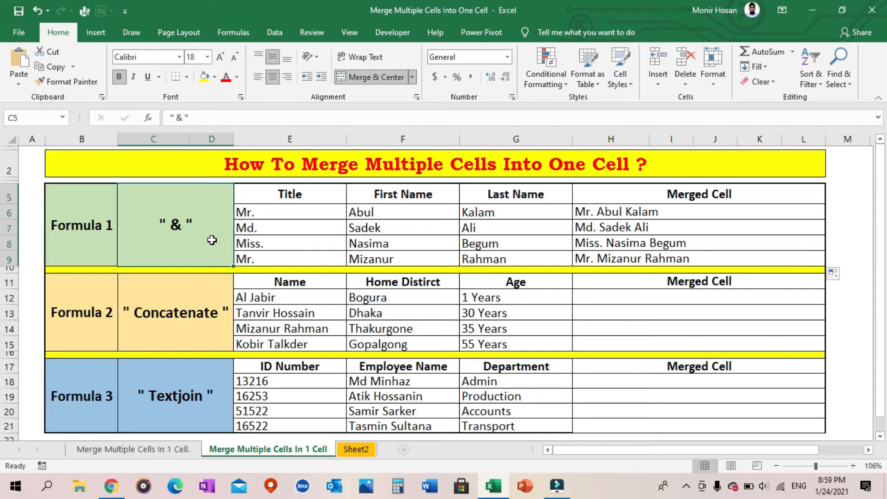
# Review the Name, Home District and Age columns of the Formula 2 Concatenate table and the source cells in row 12
pyautogui.click(90, 291)
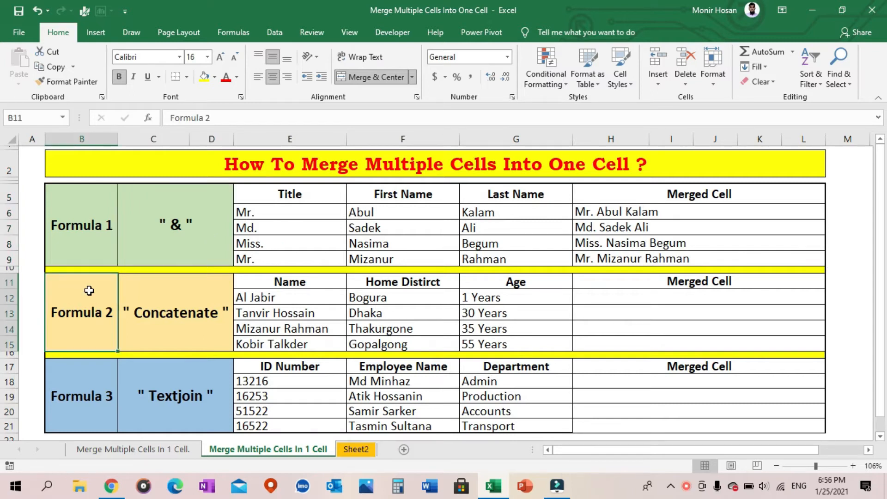
pyautogui.click(174, 292)
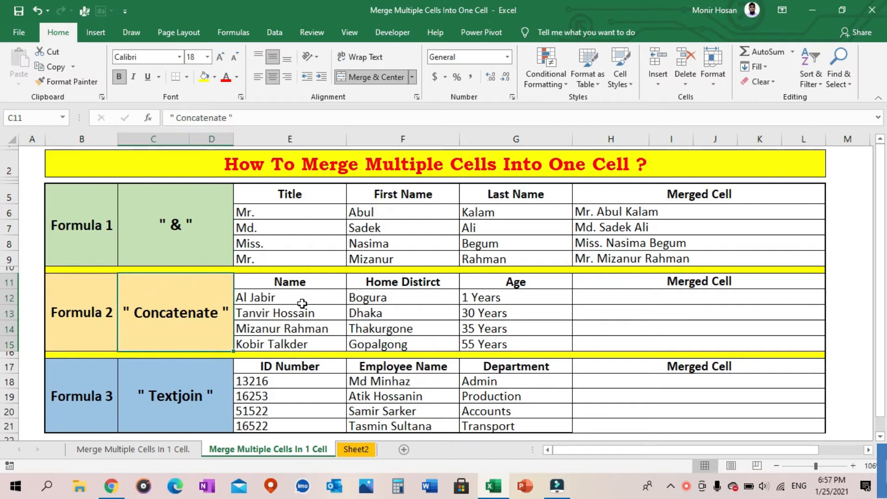
pyautogui.moveTo(308, 283); pyautogui.dragTo(477, 341)
pyautogui.click(330, 285)
pyautogui.moveTo(330, 284); pyautogui.dragTo(331, 341)
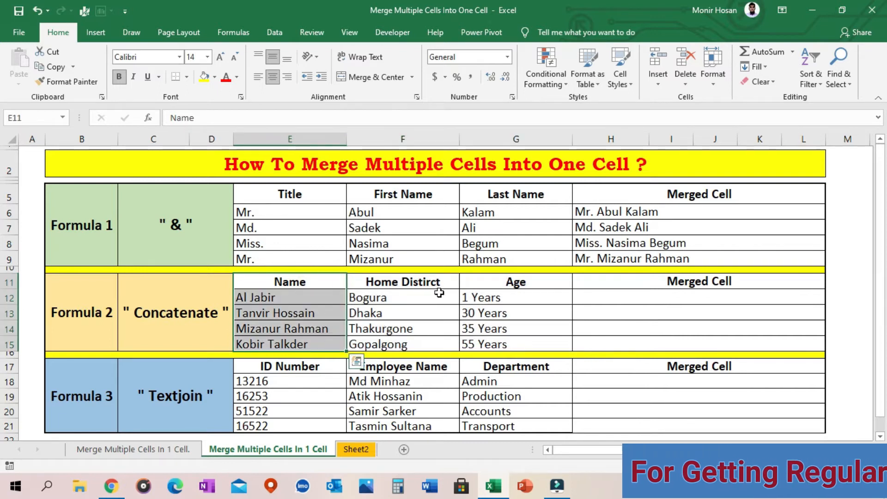
pyautogui.moveTo(434, 283); pyautogui.dragTo(435, 344)
pyautogui.moveTo(544, 291); pyautogui.dragTo(546, 342)
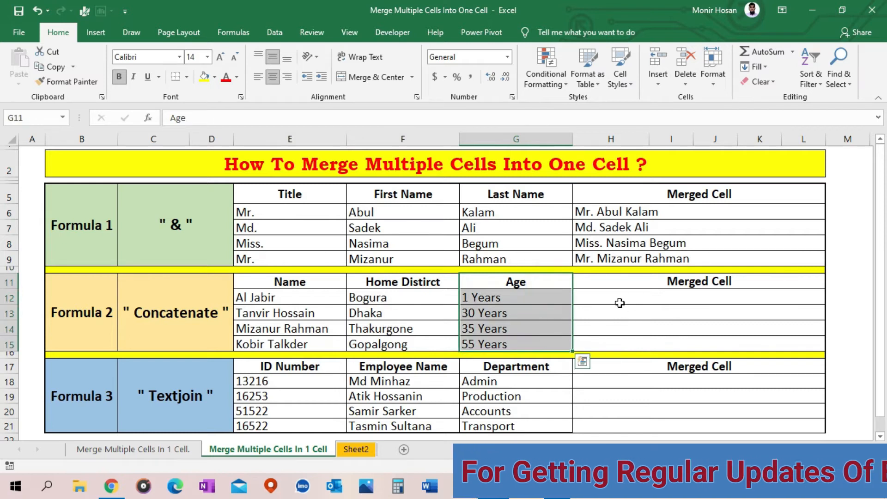
pyautogui.click(300, 297)
pyautogui.click(407, 301)
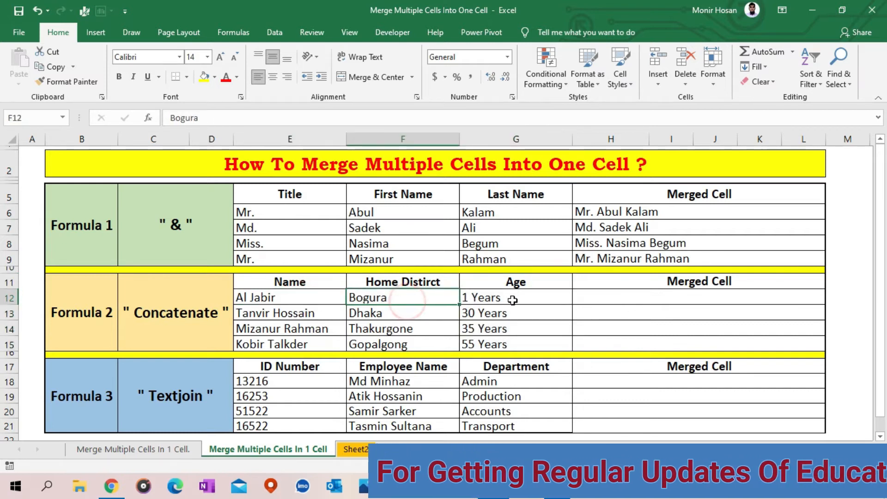
pyautogui.click(507, 301)
# Enter the formula =CONCATENATE(E12,"-",F12,"-",G12) in H12 to join name, home district and age with hyphens
pyautogui.click(639, 299)
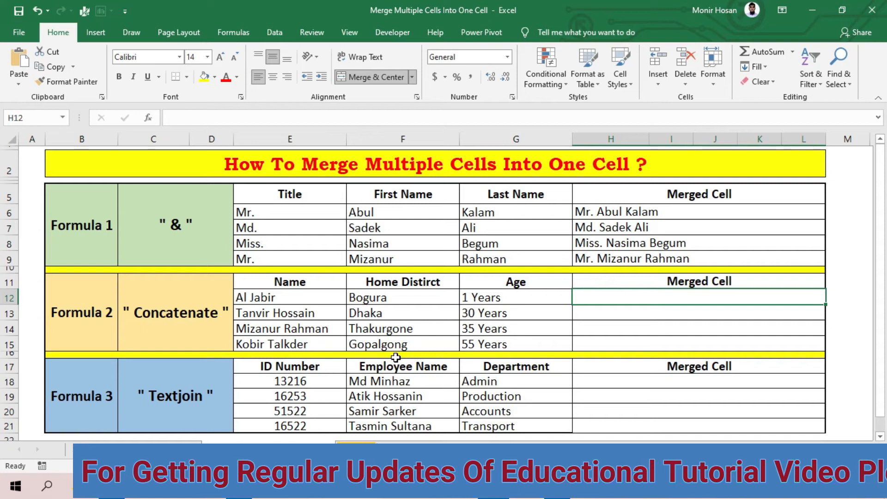
pyautogui.write('=')
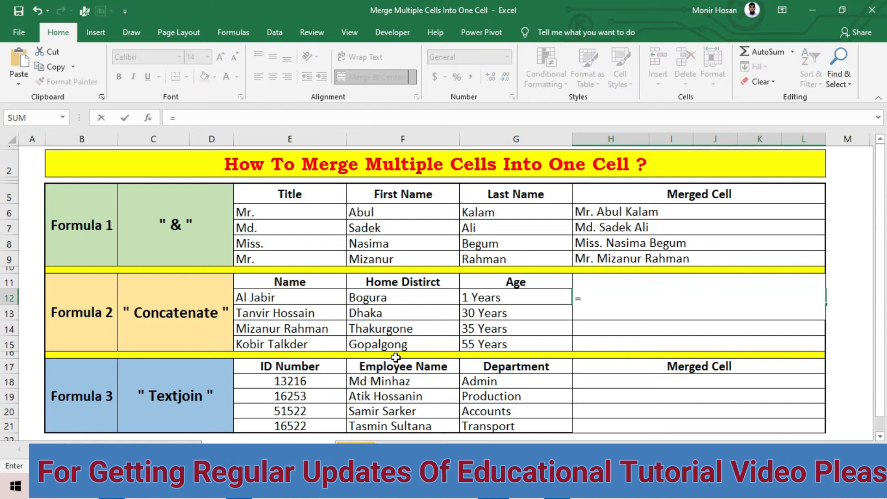
pyautogui.write('con')
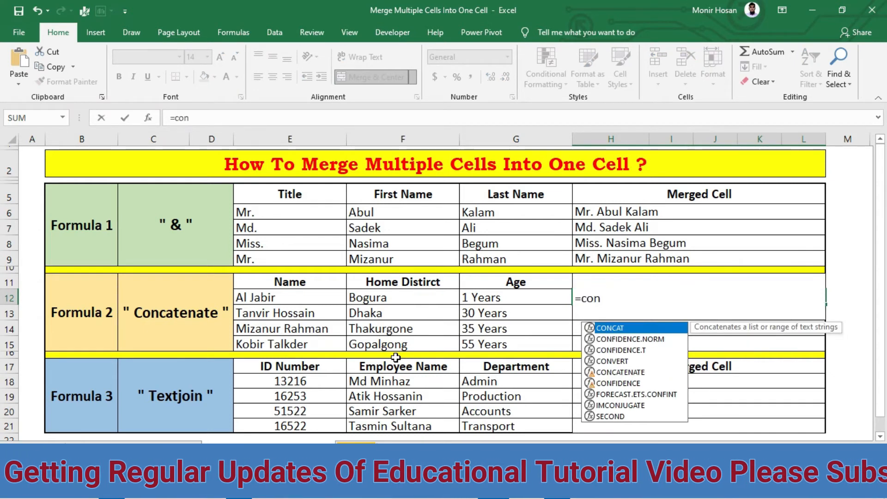
pyautogui.write('caten')
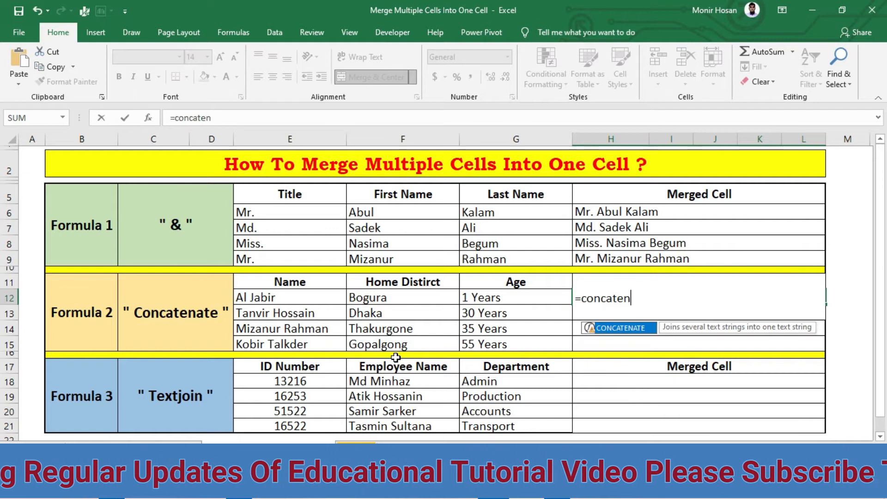
pyautogui.write('ate(')
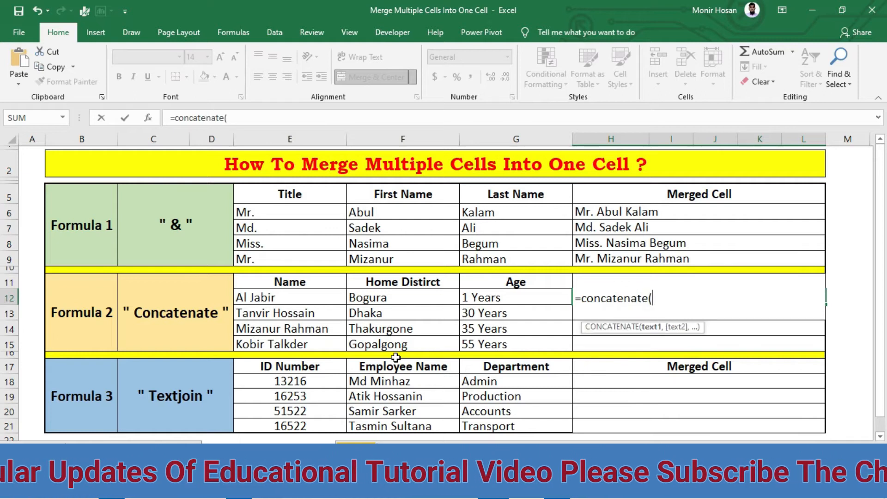
pyautogui.click(325, 300)
pyautogui.write(',"-')
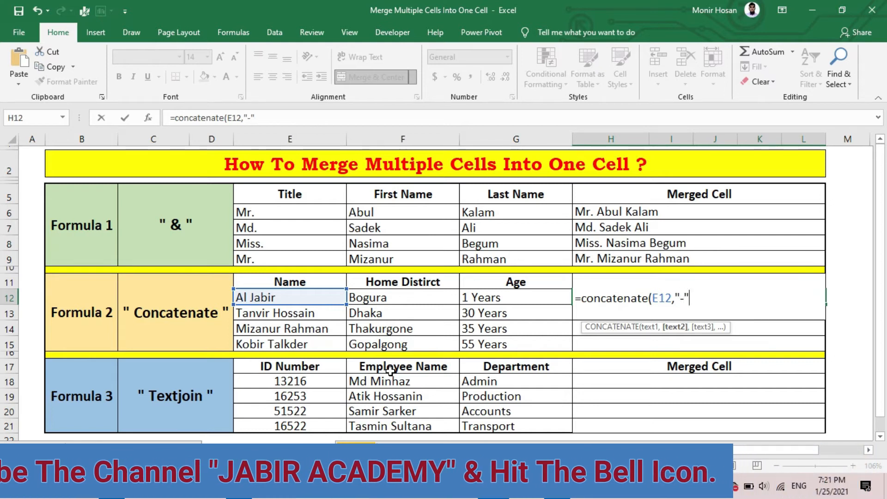
pyautogui.write(',')
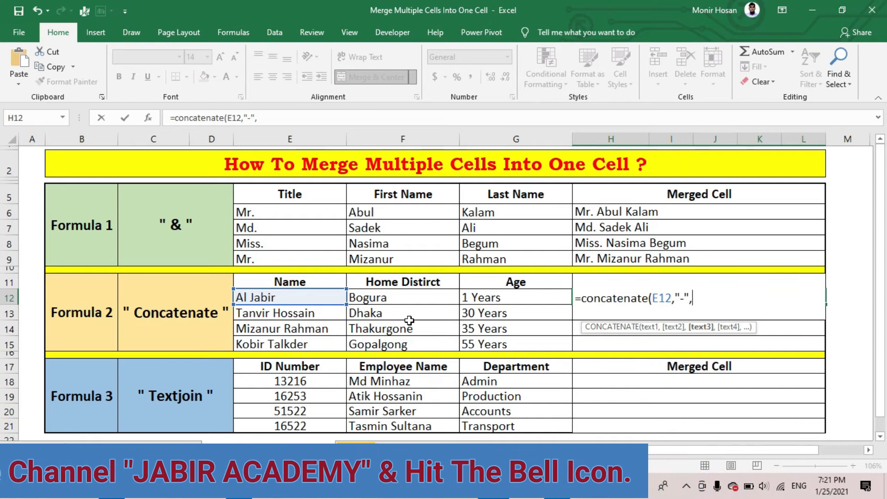
pyautogui.click(424, 300)
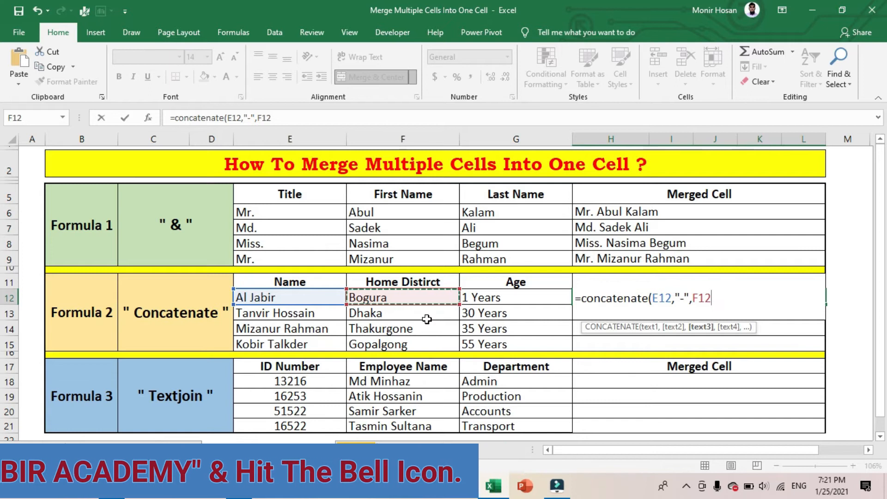
pyautogui.write(',')
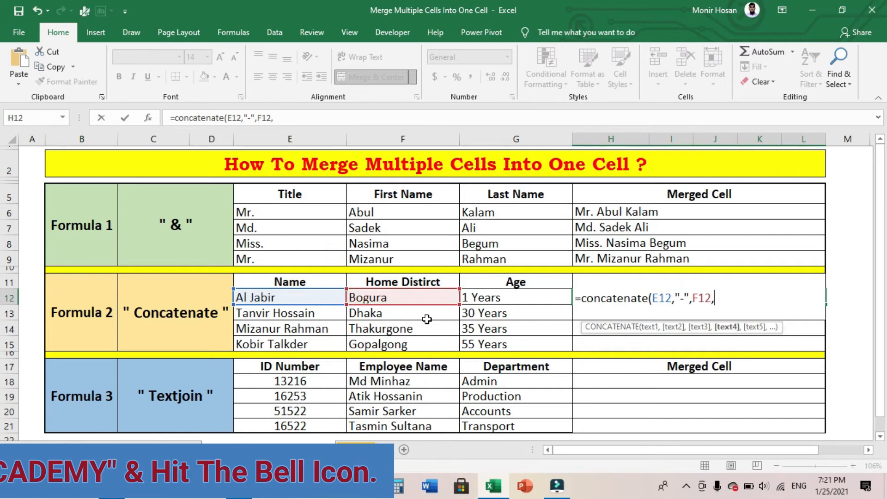
pyautogui.write('"-')
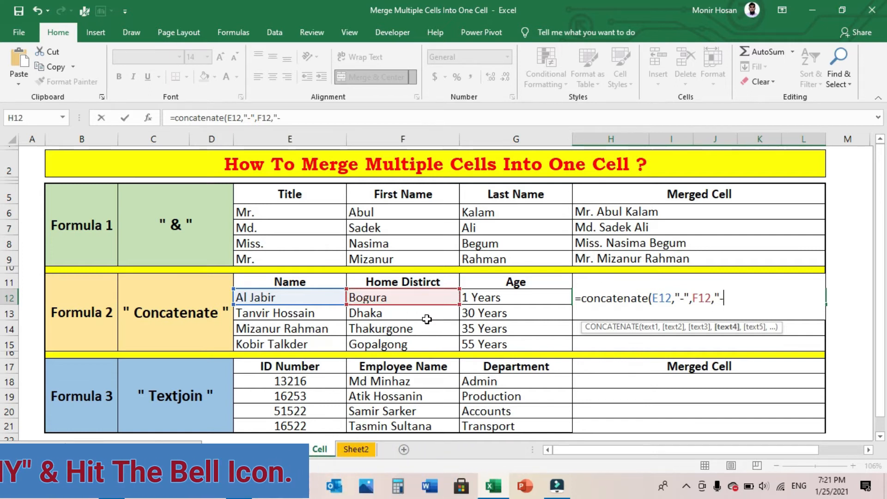
pyautogui.write('"')
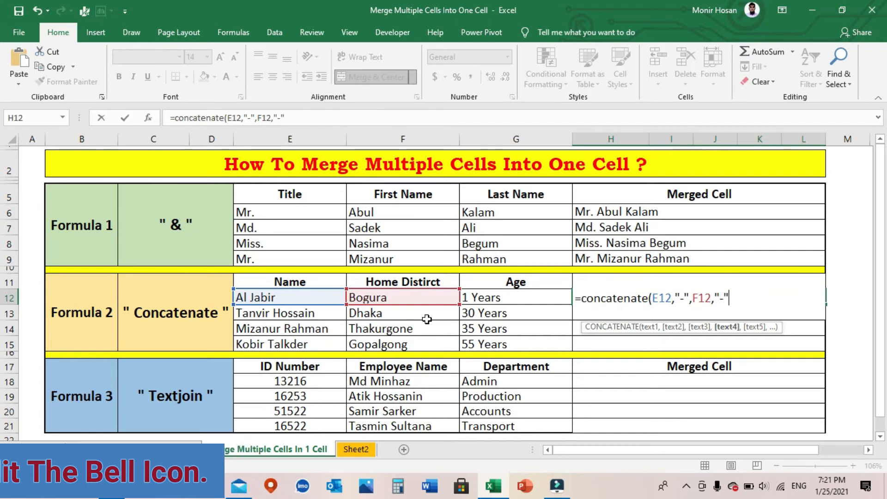
pyautogui.write(',')
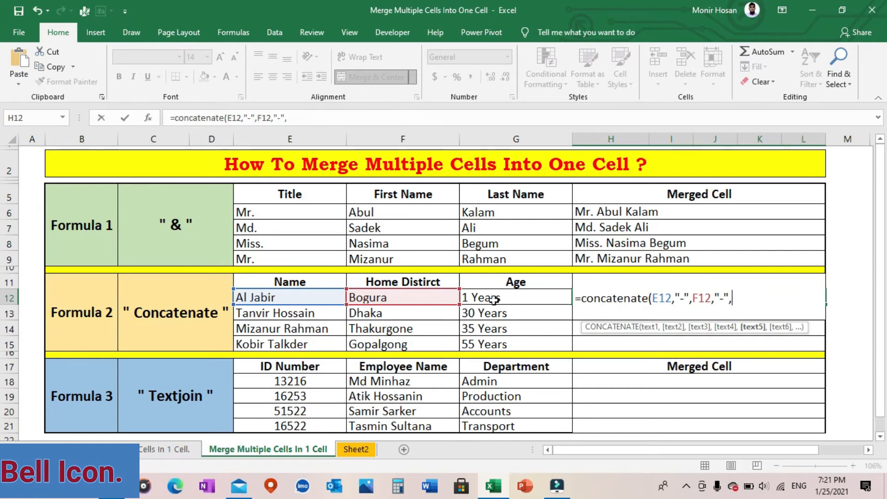
pyautogui.click(539, 298)
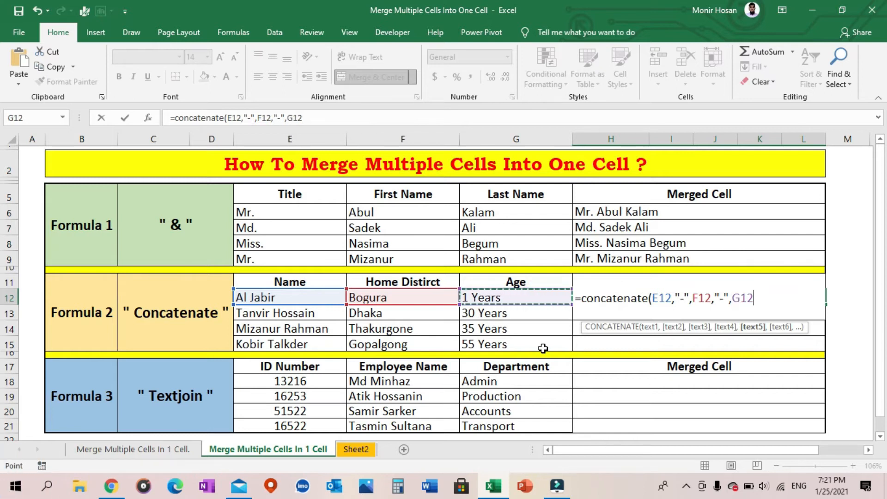
pyautogui.write(')')
pyautogui.press('Return')
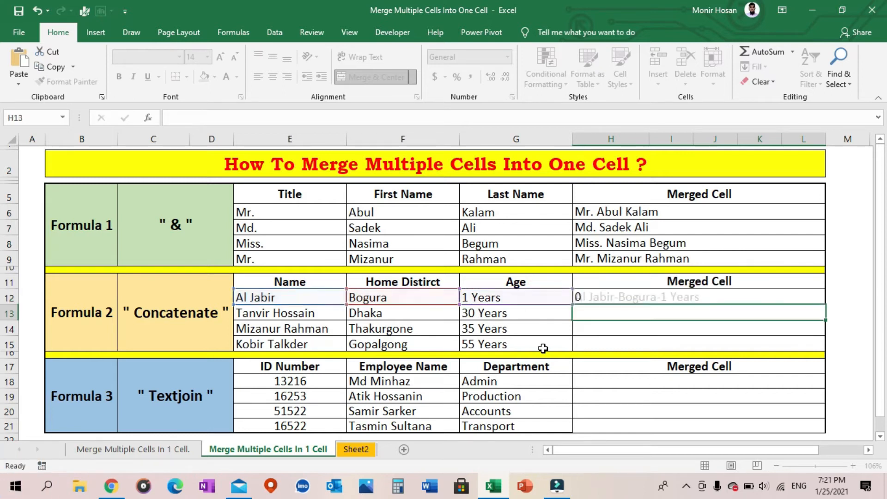
# Compare the merged result in H12 with E12, F12 and G12, and fill its formula down through H15
pyautogui.click(736, 298)
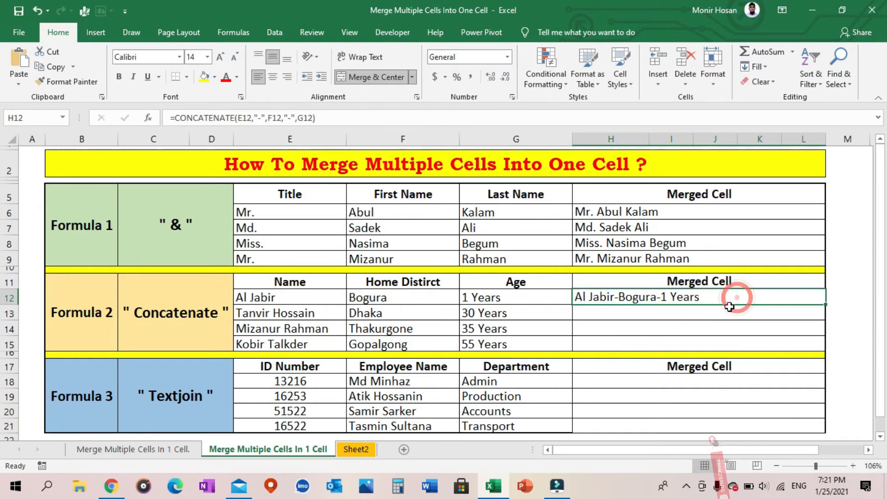
pyautogui.click(324, 298)
pyautogui.click(421, 302)
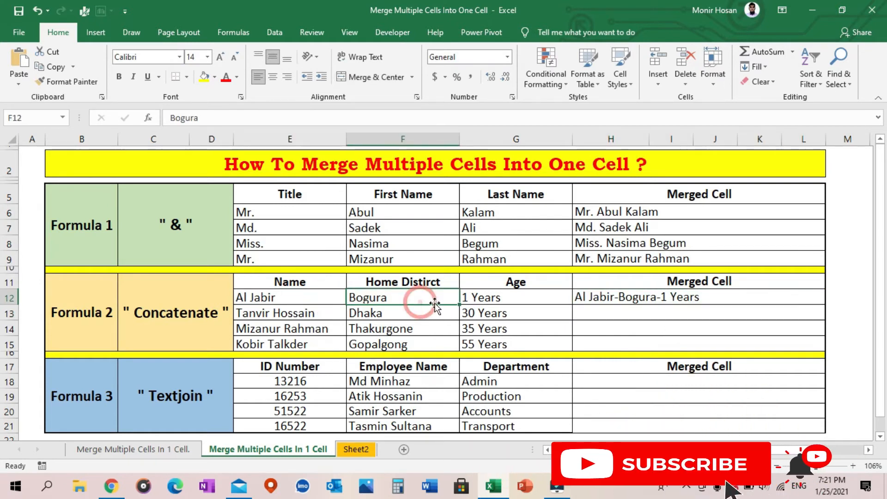
pyautogui.click(557, 300)
pyautogui.click(739, 300)
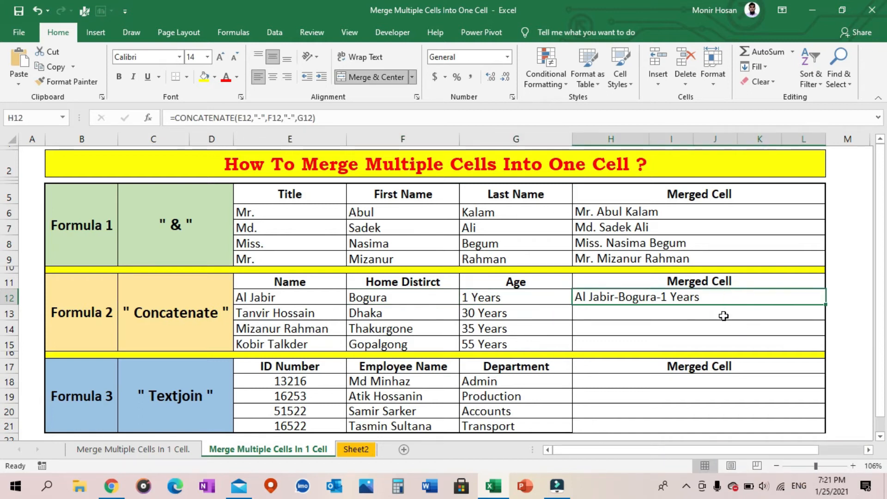
pyautogui.moveTo(826, 305); pyautogui.dragTo(819, 347)
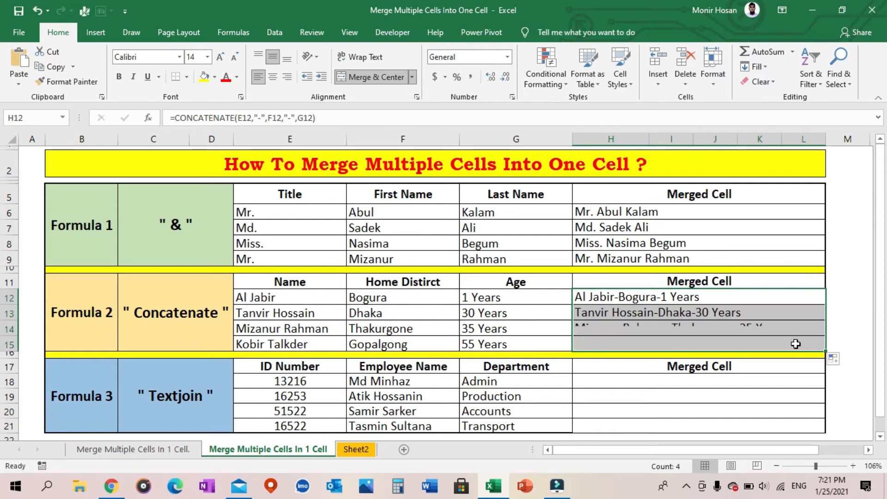
# Check the filled formulas in H14 and H15 against their source cells in the Formula 2 table
pyautogui.click(316, 305)
pyautogui.click(408, 322)
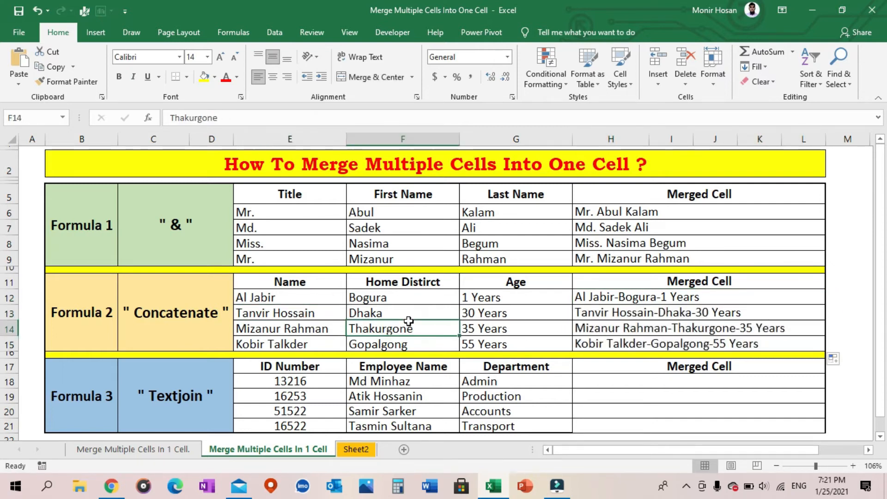
pyautogui.click(491, 322)
pyautogui.click(650, 327)
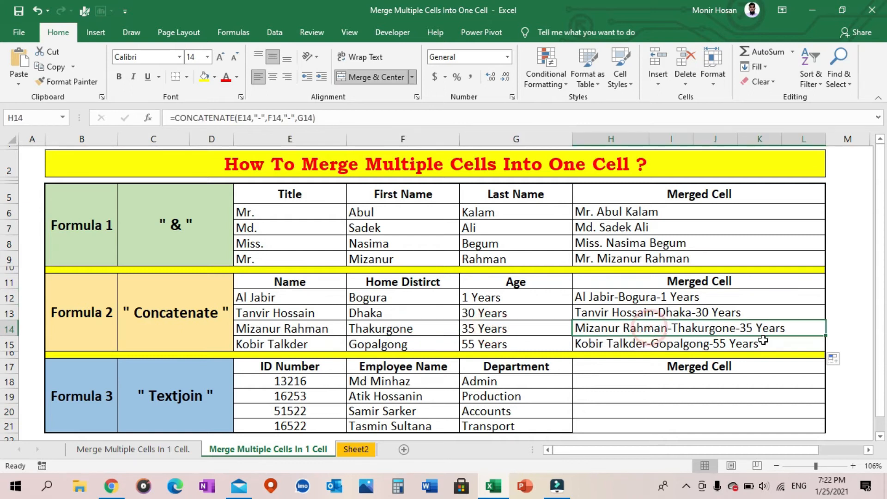
pyautogui.click(779, 348)
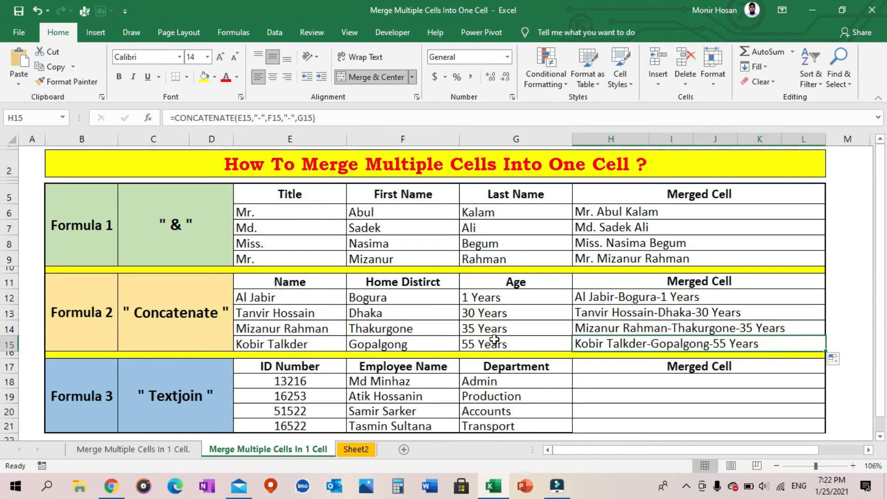
pyautogui.click(219, 337)
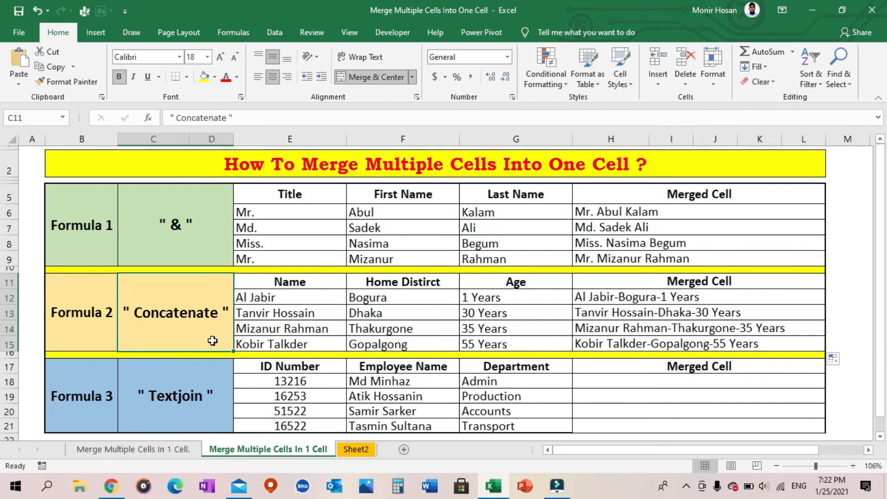
# Begin a TEXTJOIN formula in H18 of the Formula 3 table with a comma "," as the delimiter
pyautogui.click(104, 380)
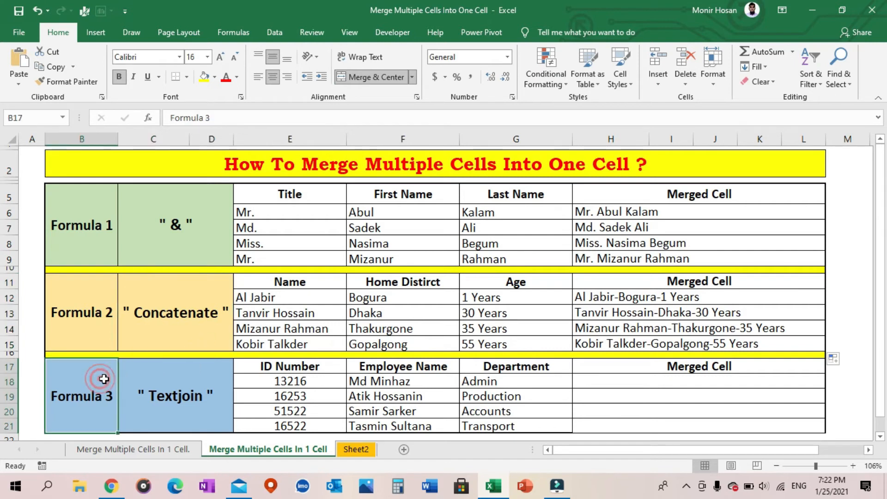
pyautogui.click(188, 372)
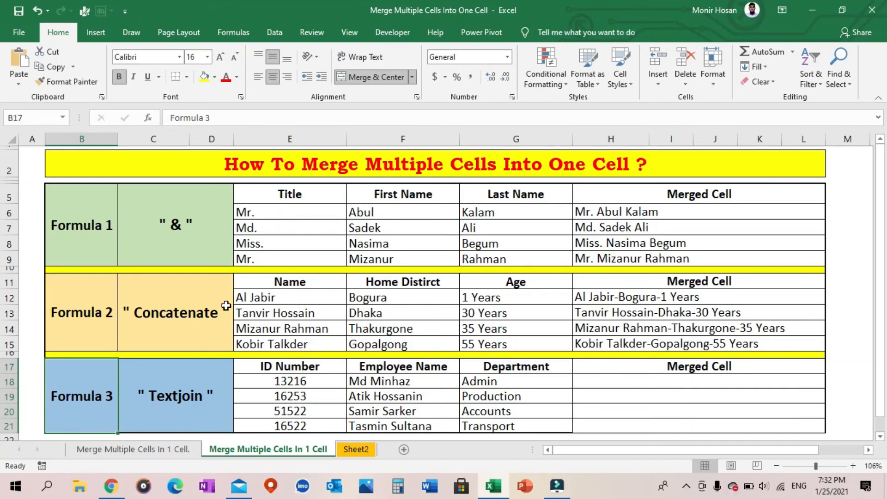
pyautogui.click(156, 371)
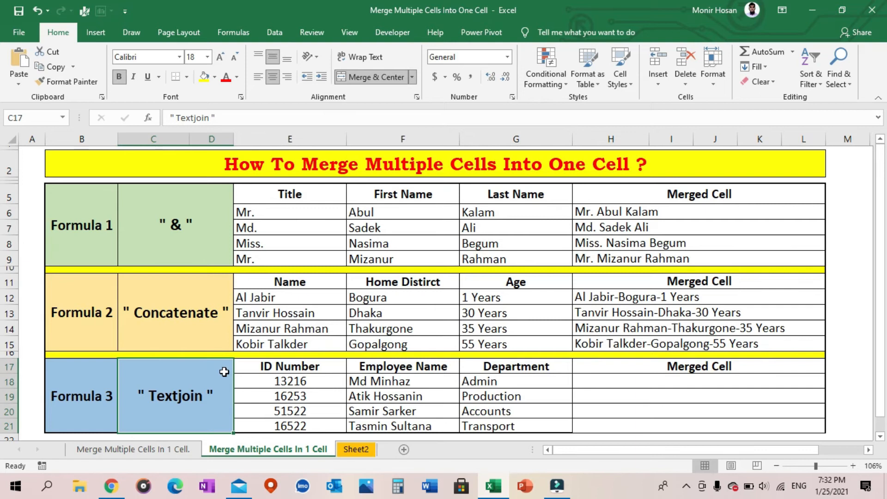
pyautogui.click(607, 383)
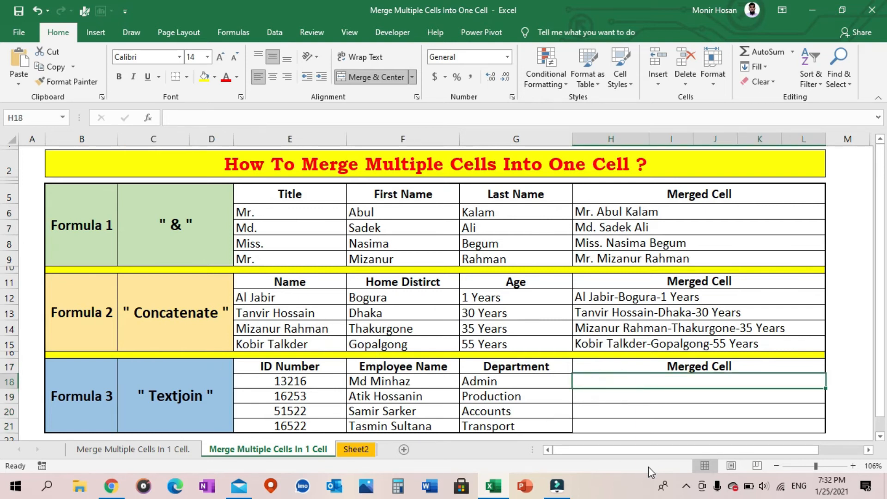
pyautogui.write('=')
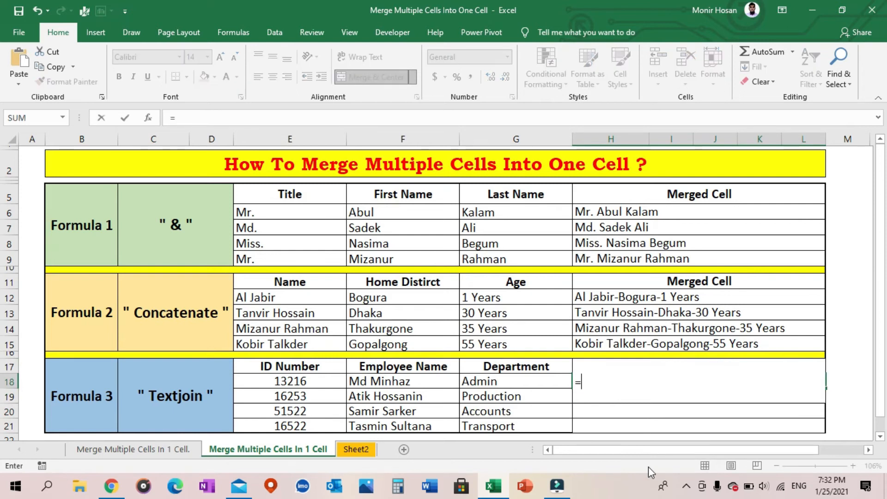
pyautogui.write('TE')
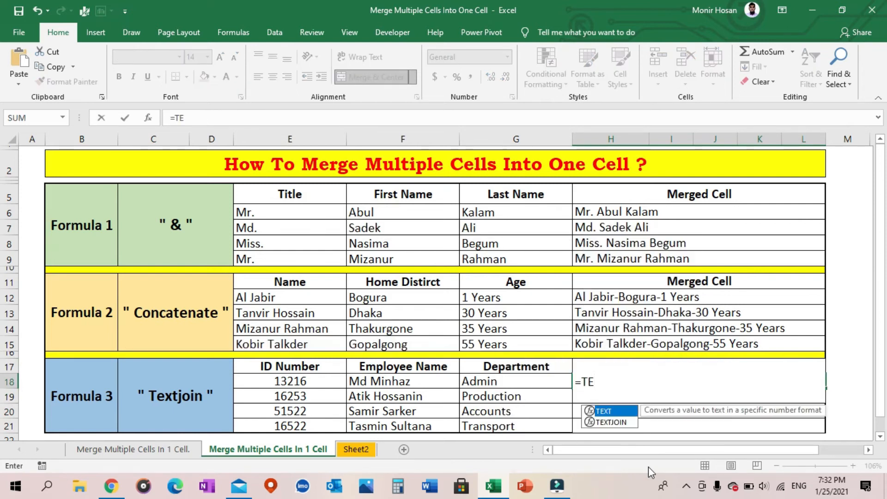
pyautogui.write('XTJOIN')
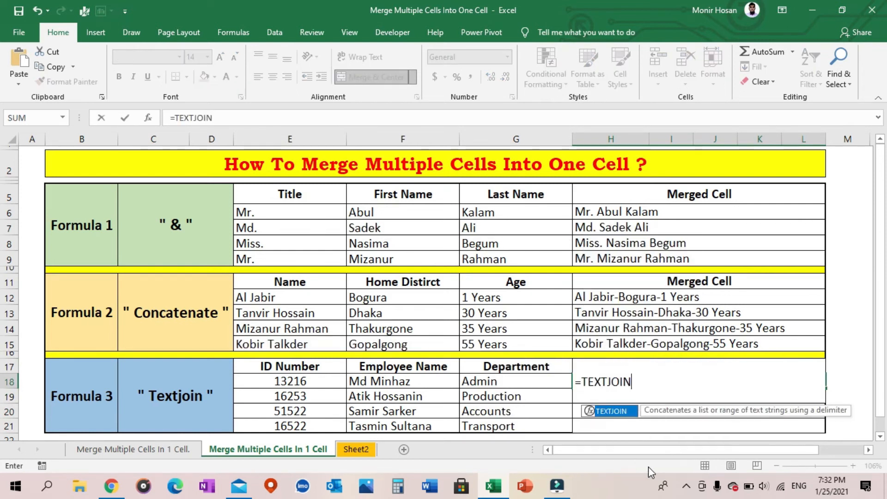
pyautogui.write('(')
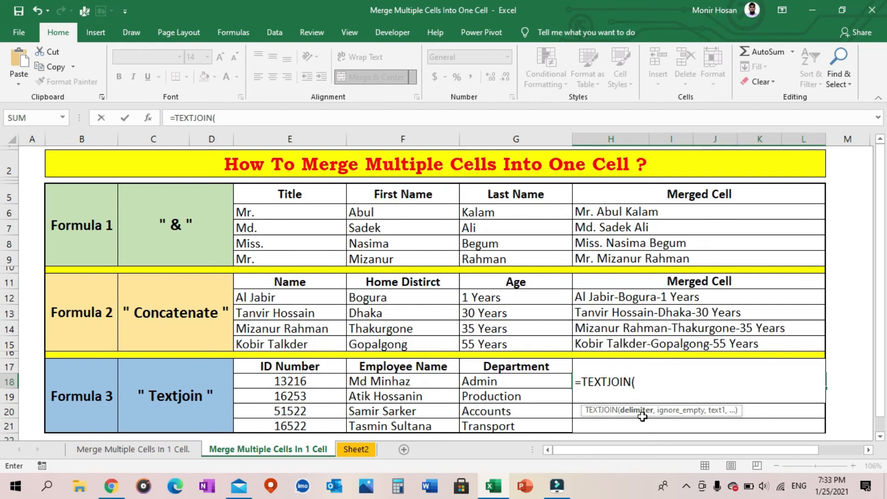
pyautogui.write(',",')
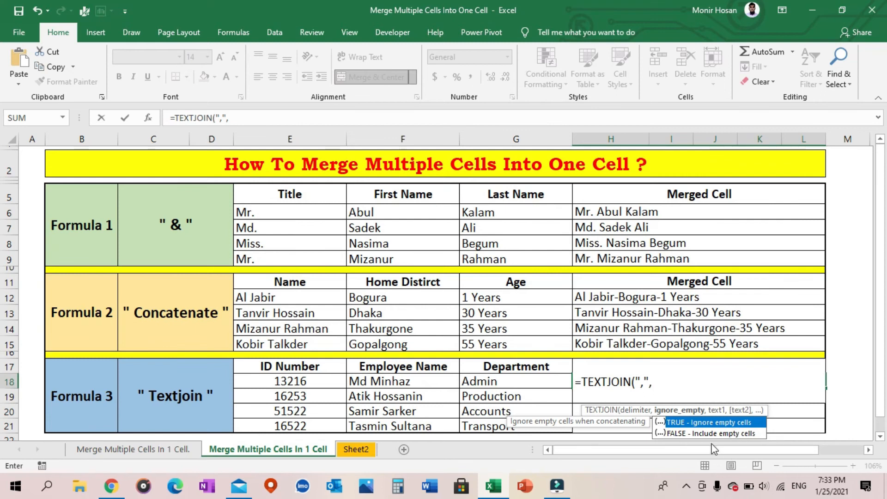
# Complete the H18 formula as =TEXTJOIN(",",TRUE,E18:G18), ignoring empty cells and joining ID number, employee name and department
pyautogui.click(680, 425)
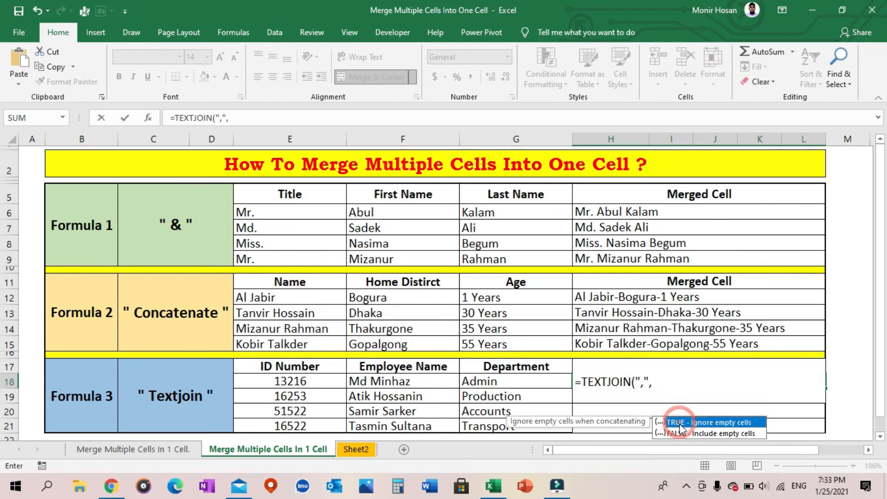
pyautogui.doubleClick(680, 425)
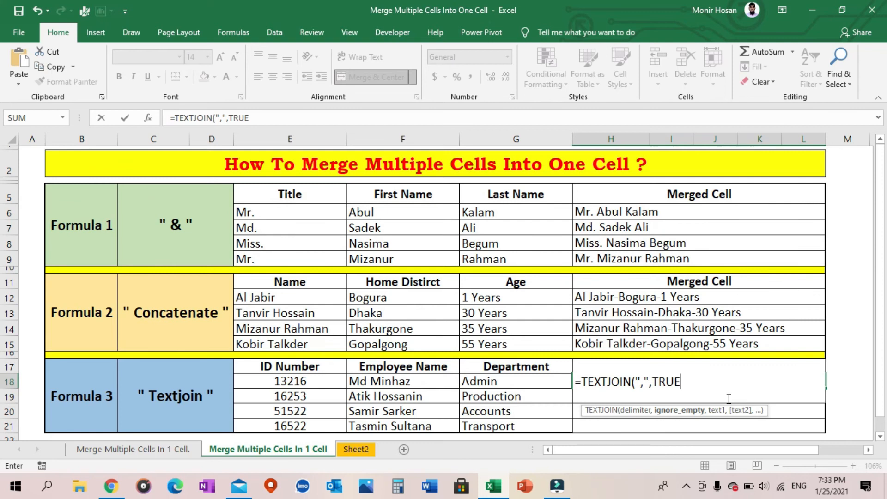
pyautogui.write(',')
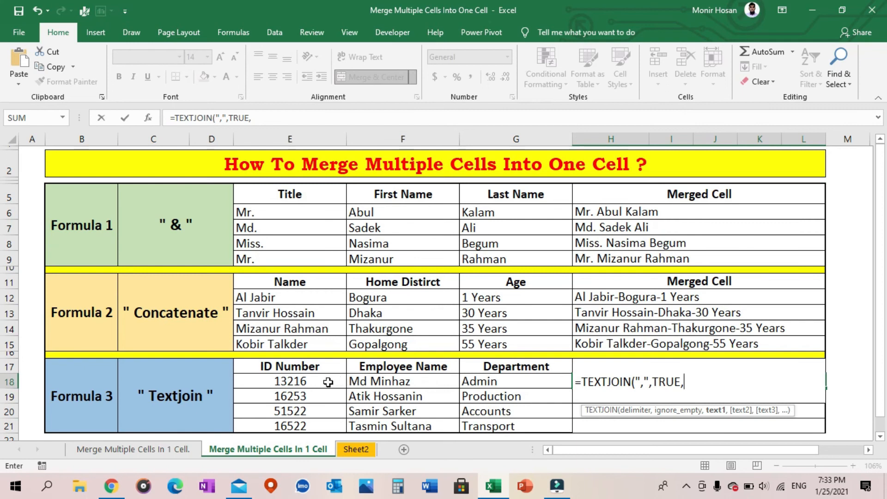
pyautogui.moveTo(328, 382); pyautogui.dragTo(528, 385)
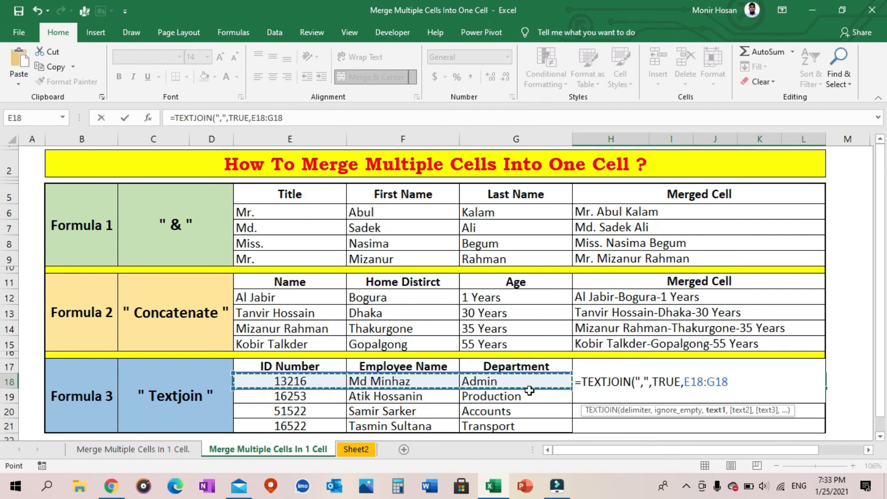
pyautogui.write(')')
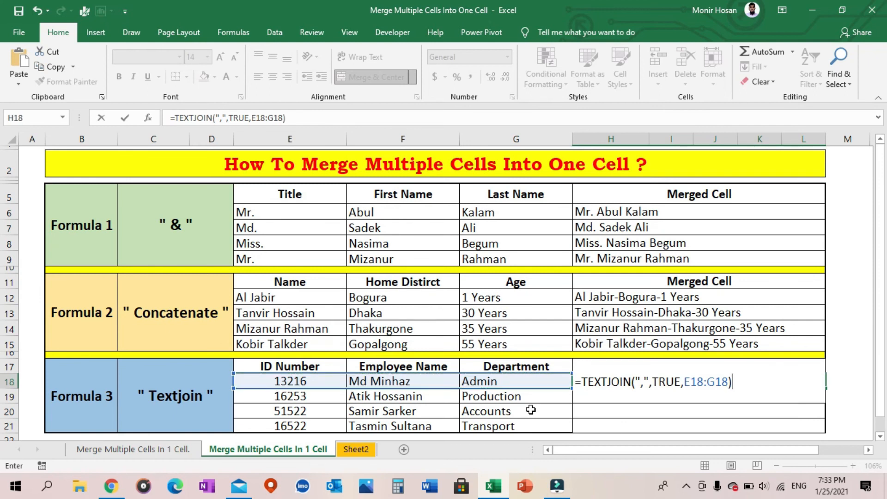
pyautogui.press('Return')
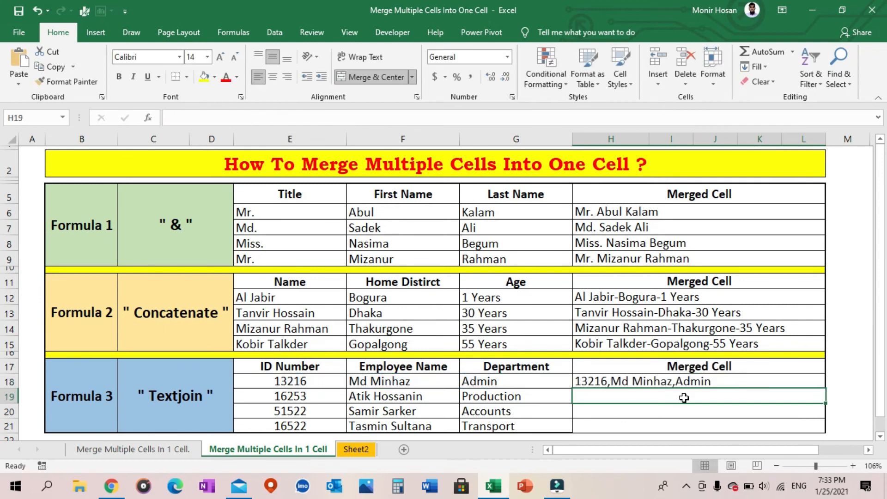
# Compare the merged result in H18 with E18, F18 and G18, and fill its formula down through H21
pyautogui.click(735, 382)
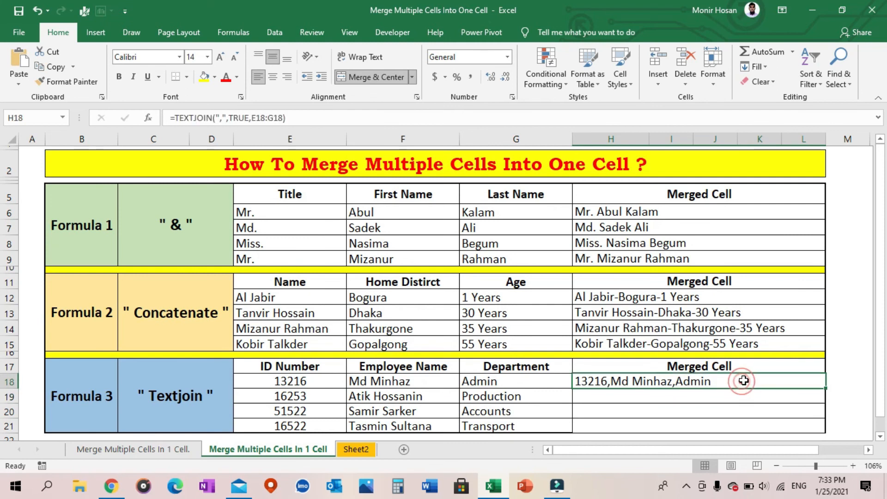
pyautogui.click(322, 382)
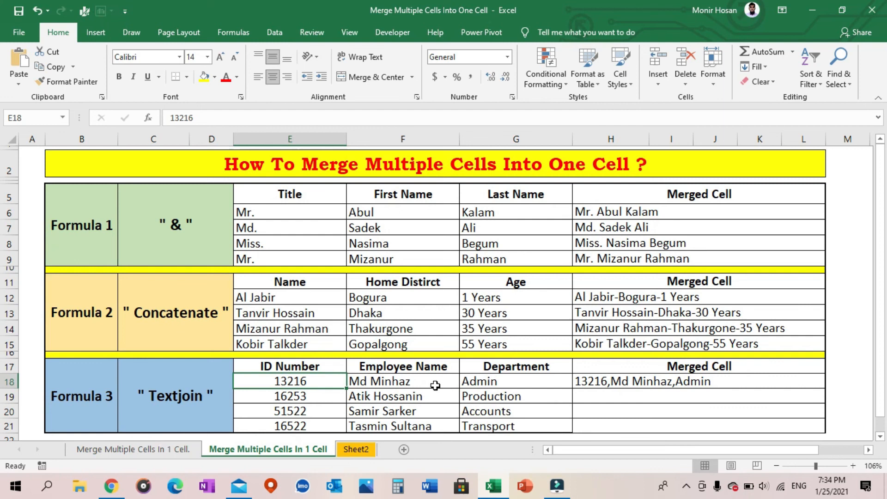
pyautogui.click(436, 385)
pyautogui.click(520, 379)
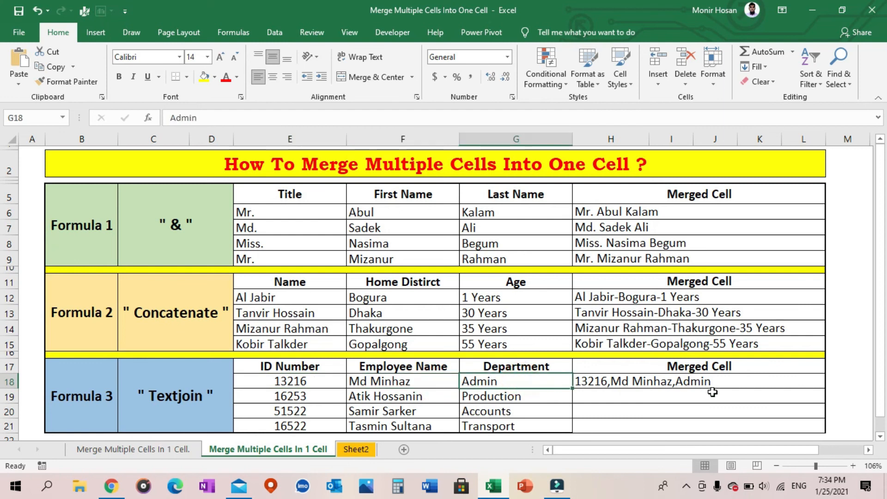
pyautogui.click(729, 383)
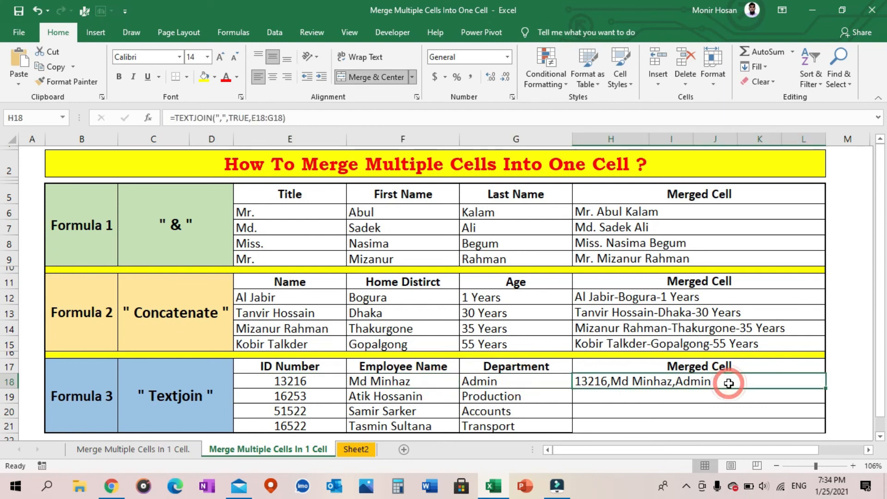
pyautogui.moveTo(827, 389); pyautogui.dragTo(826, 430)
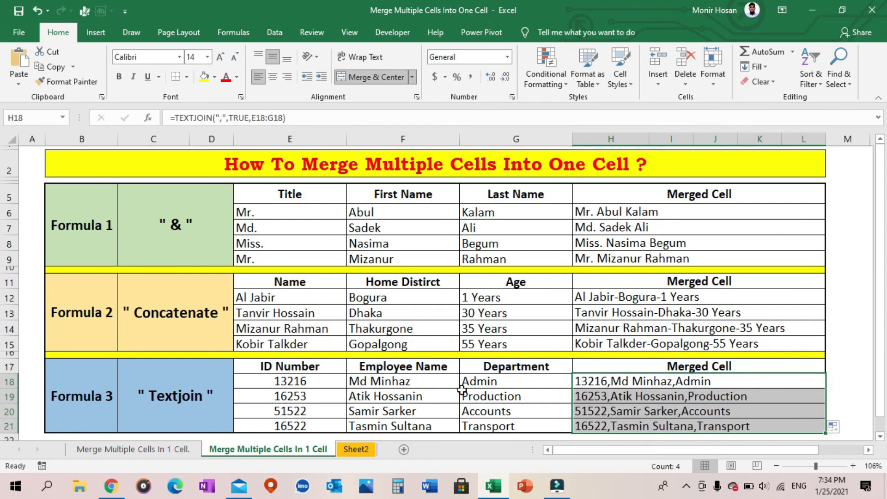
# Check the last filled row of the Formula 3 table and review the Concatenate and Textjoin method labels
pyautogui.click(564, 424)
pyautogui.click(642, 426)
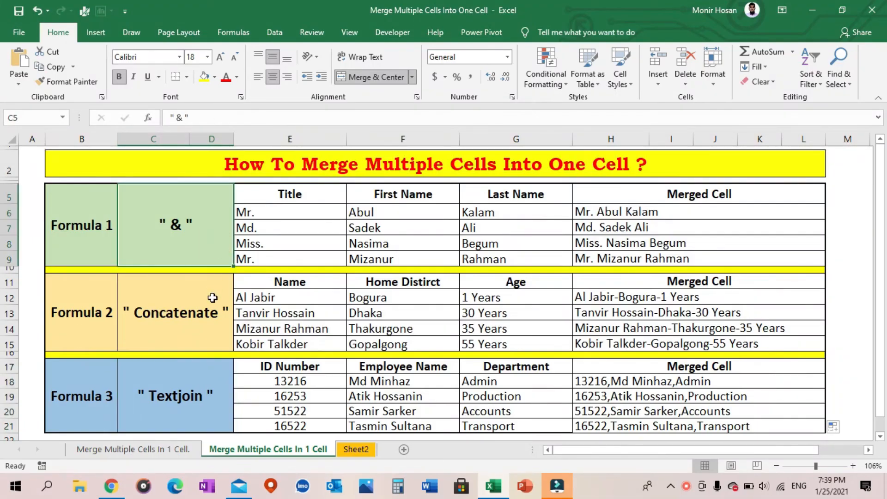
pyautogui.click(212, 297)
pyautogui.click(198, 375)
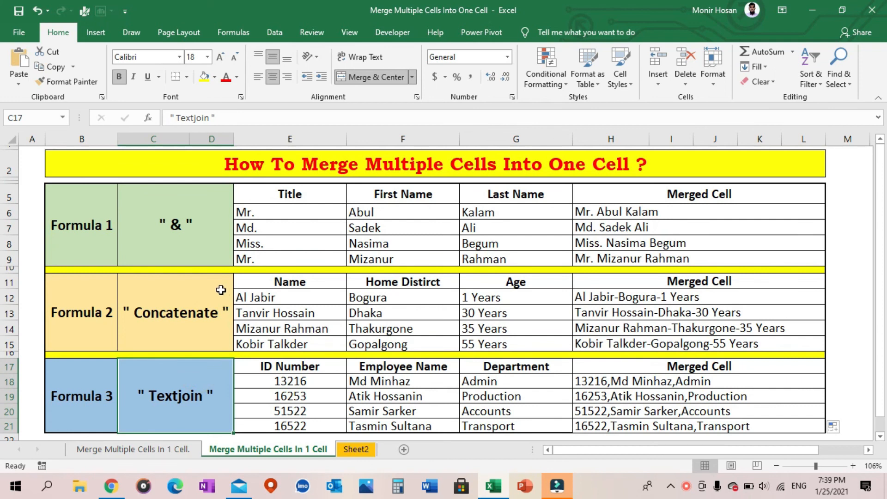